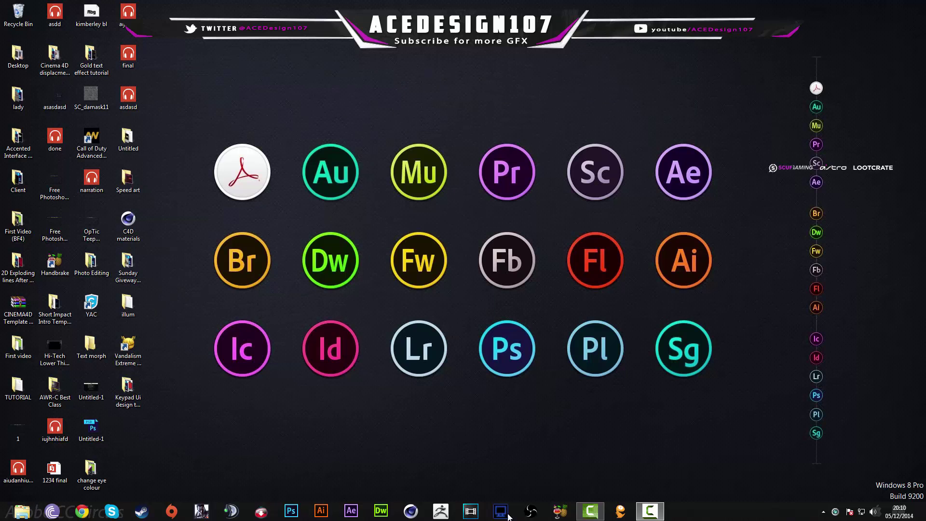
Step: Launch Chrome from the taskbar on the Google Australia home page
click(82, 511)
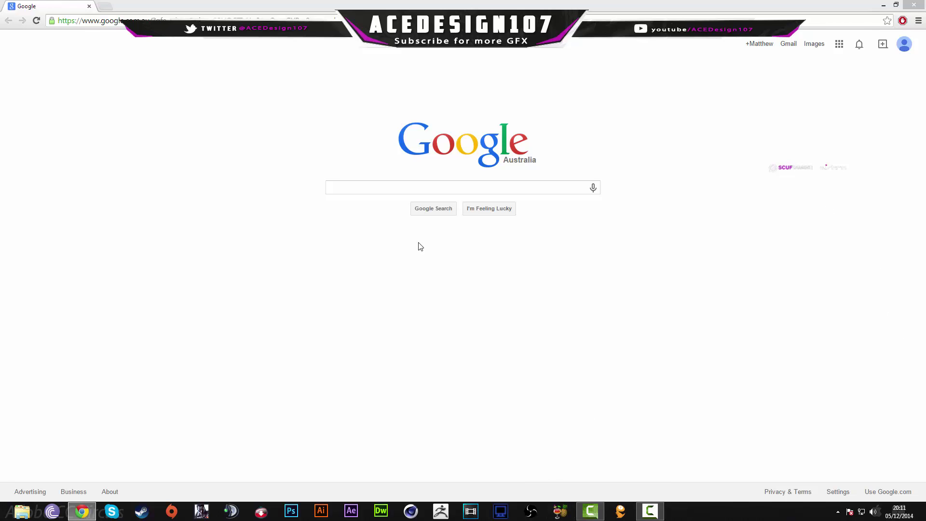
Step: Search Google Images for 'faze logo png' and open the first FaZe logo full size
click(423, 190)
text(f)
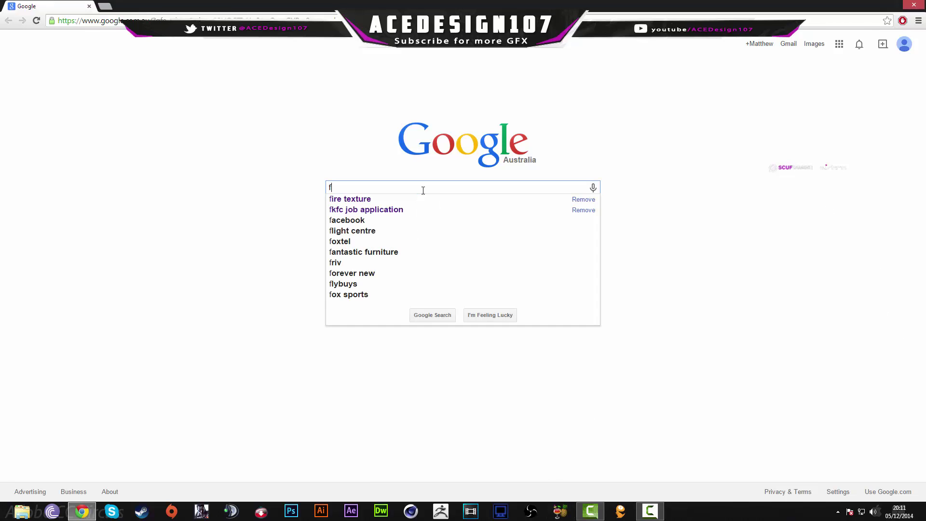
text(aze logo pg)
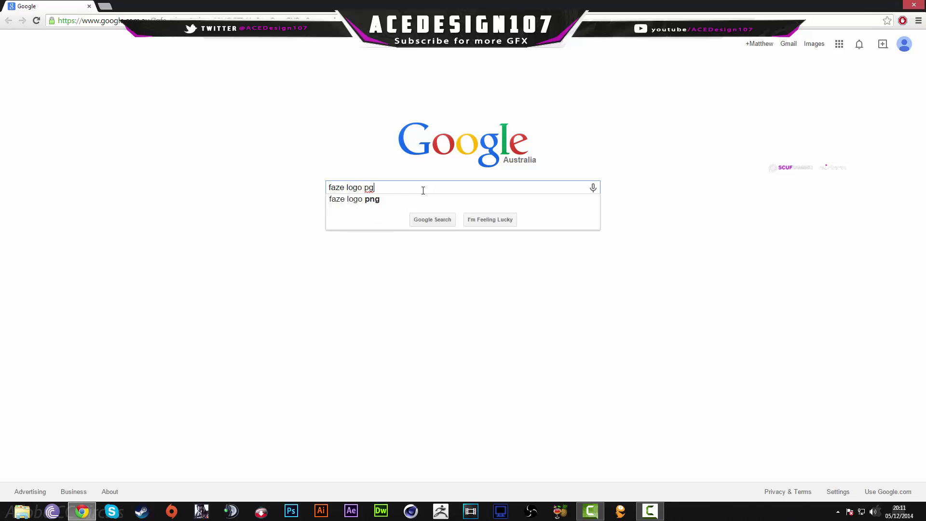
key(BackSpace)
text(ng)
key(Return)
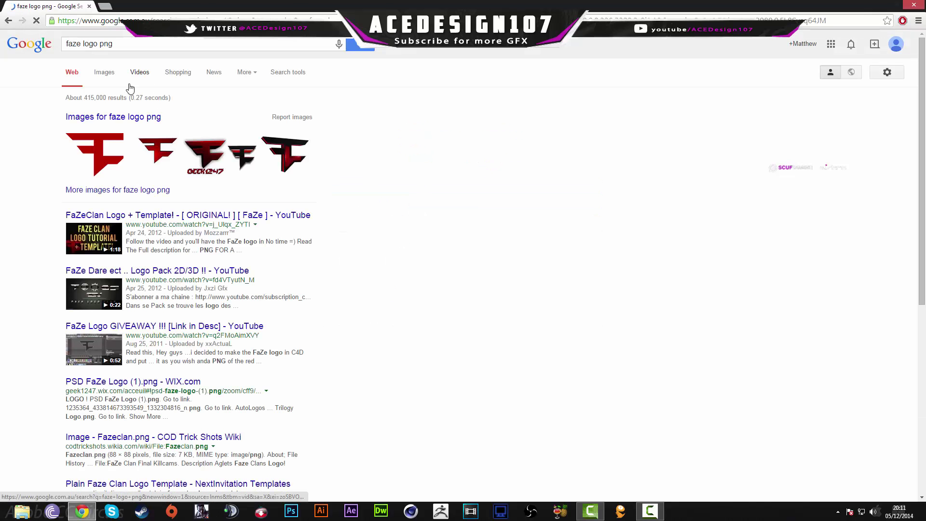
click(102, 73)
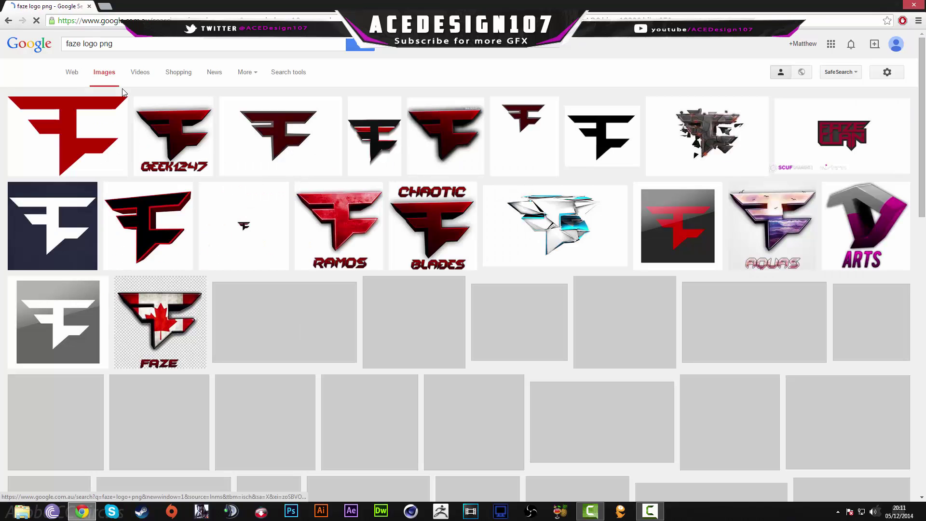
click(91, 144)
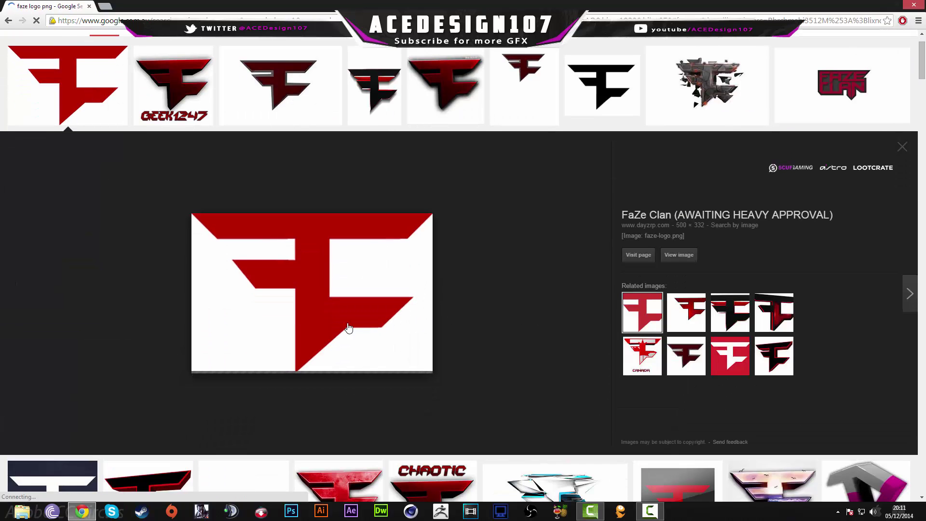
click(676, 256)
Step: Save faze-logo.png into a new Desktop folder '2D-3D Logo tutorial', then minimize Chrome
right_click(135, 161)
click(153, 167)
click(39, 78)
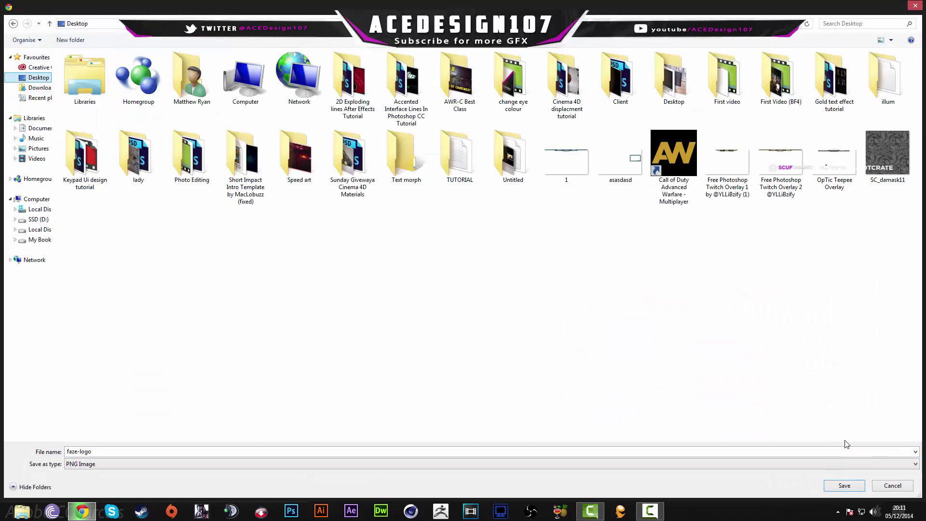
click(70, 40)
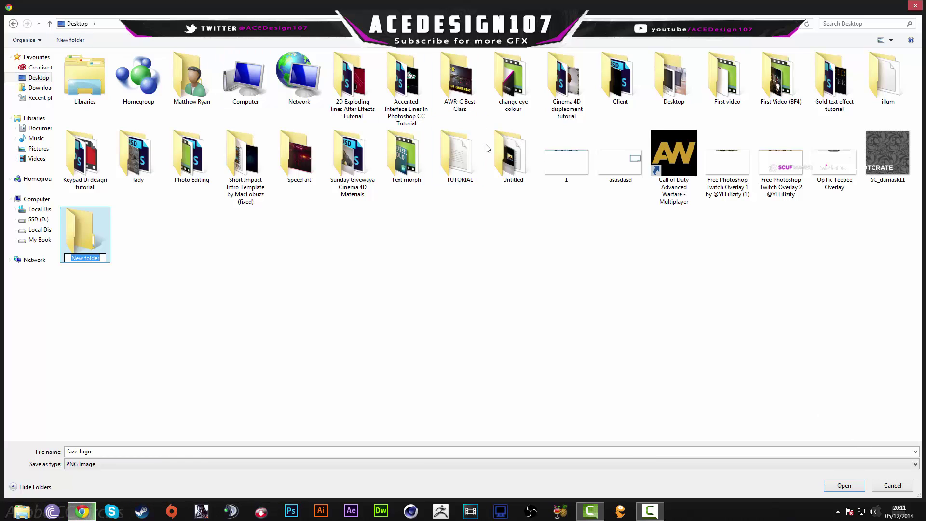
text(2D)
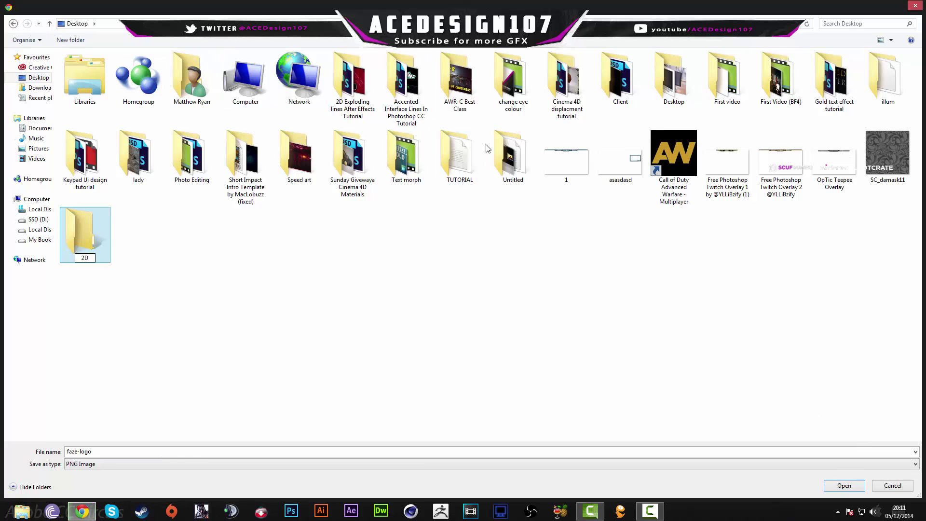
text(-3D)
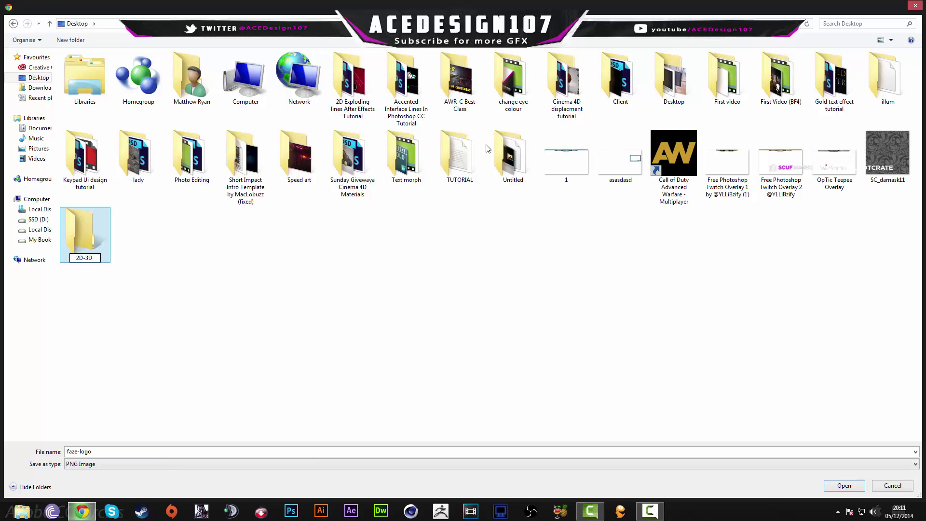
text( Logo t)
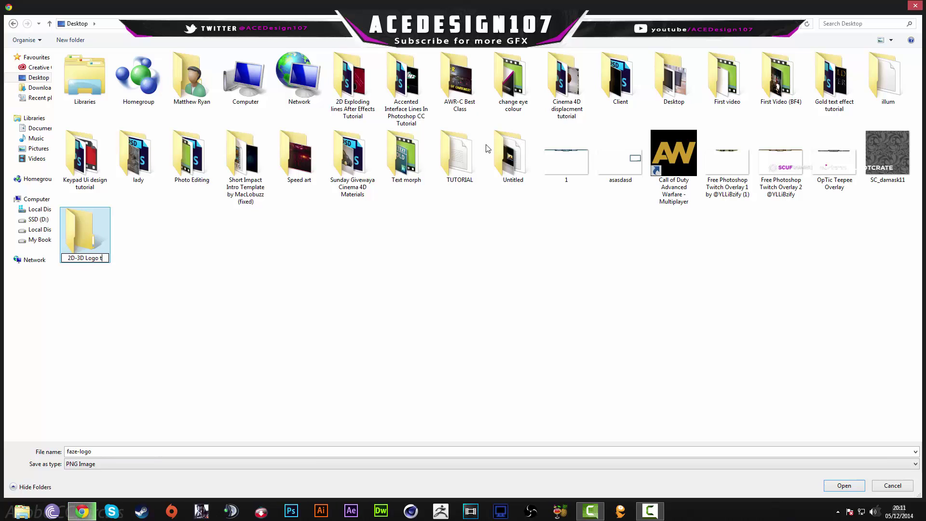
text(utorial)
key(Return)
key(Return)
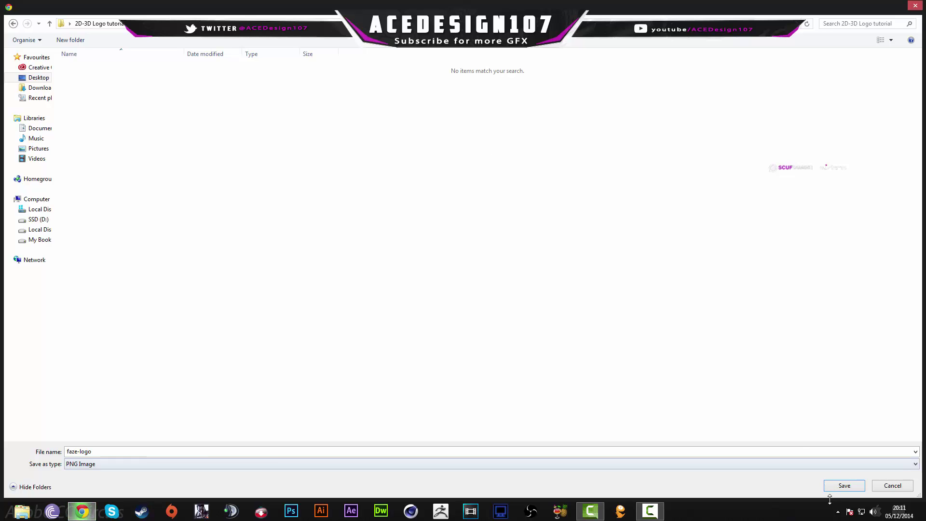
click(844, 486)
click(885, 9)
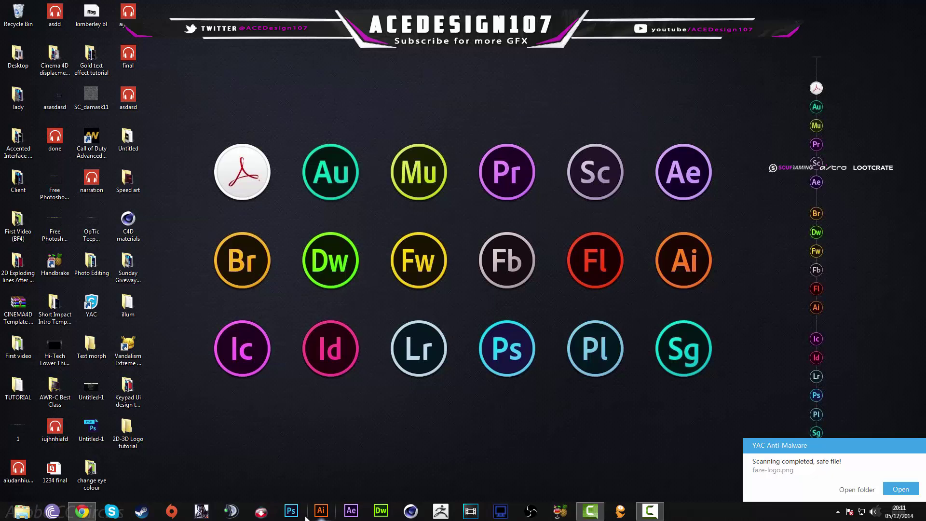
Step: Launch Adobe Photoshop from its taskbar icon
mouse_move(920, 509)
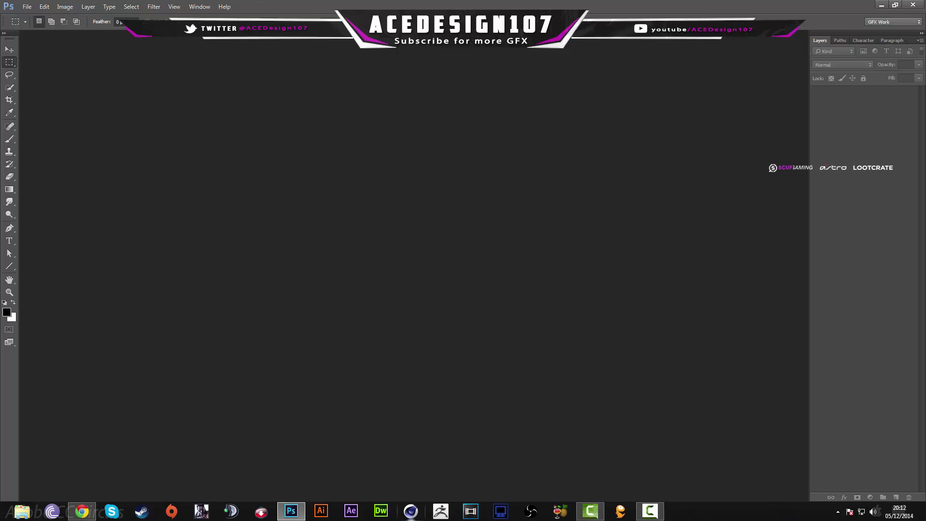
Step: Select the Move tool (V) and browse the Open dialog to the Desktop's 2D-3D Logo tutorial folder
key(v)
click(27, 6)
click(35, 26)
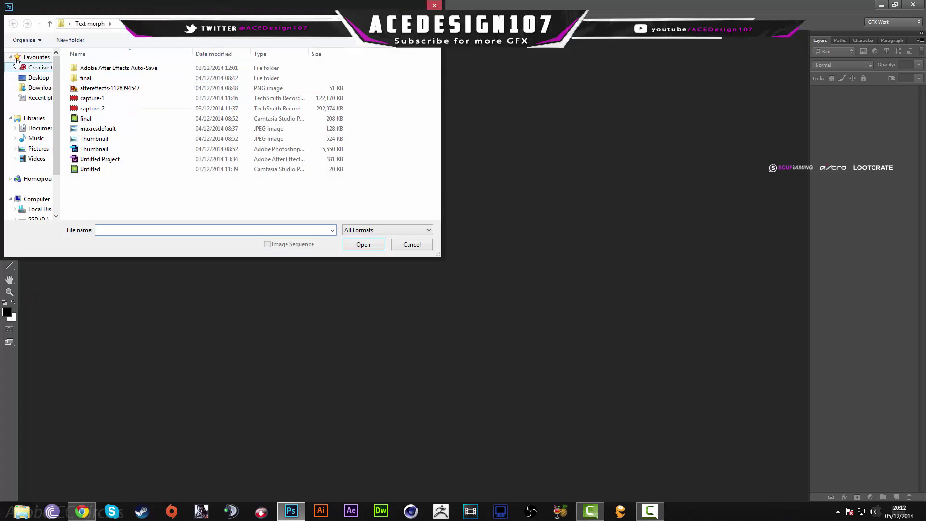
click(39, 77)
drag(440, 150, 425, 151)
scroll(421, 121, down, 4)
scroll(417, 137, up, 2)
scroll(425, 115, up, 1)
scroll(424, 96, up, 1)
scroll(421, 97, down, 2)
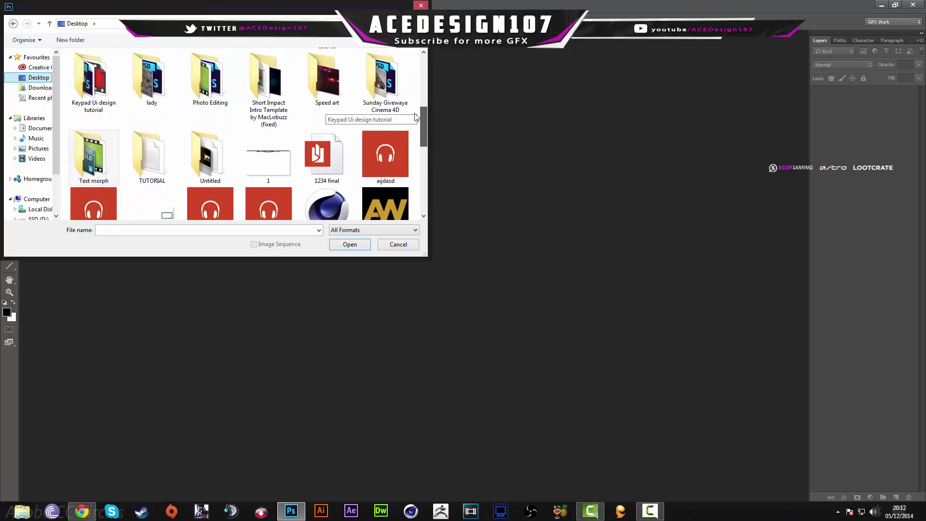
scroll(415, 116, up, 5)
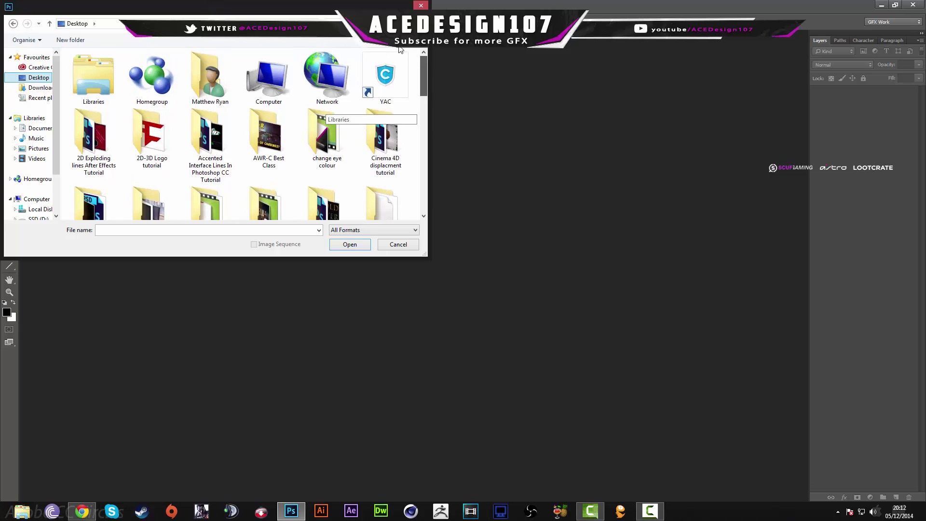
scroll(400, 96, down, 2)
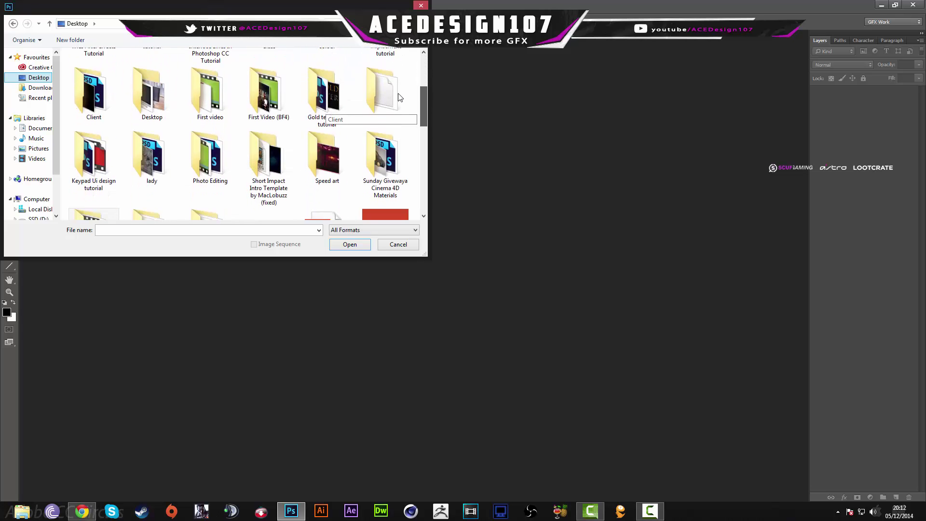
scroll(396, 115, down, 2)
scroll(393, 131, down, 2)
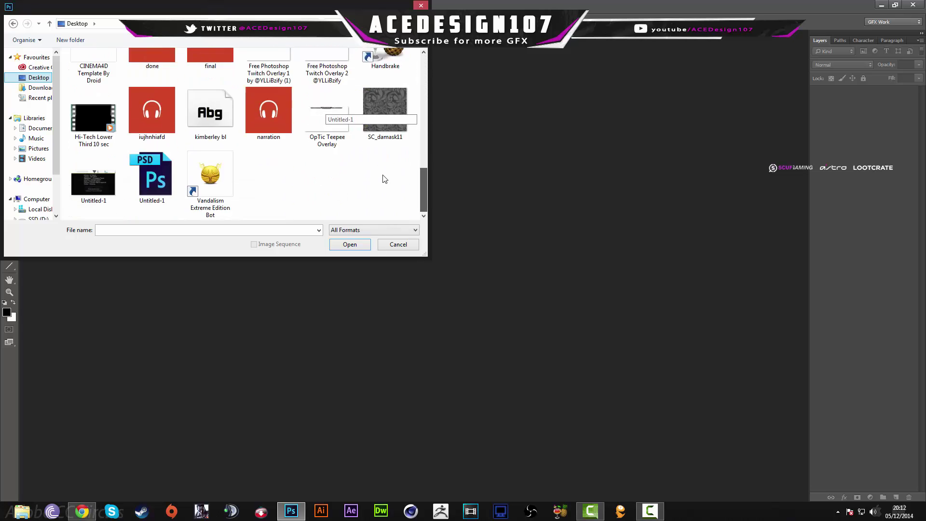
scroll(396, 115, up, 4)
scroll(400, 100, up, 3)
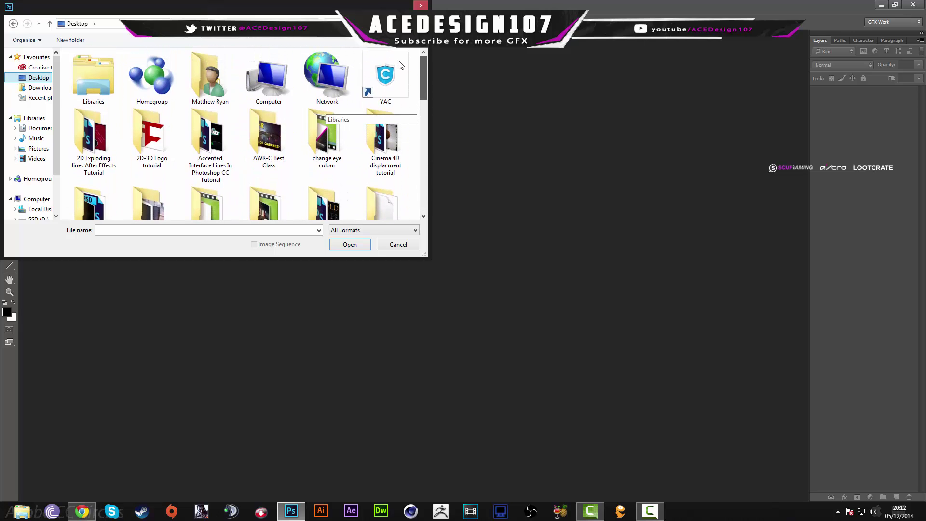
Step: Open faze-logo.png from the 2D-3D Logo tutorial folder
double_click(131, 126)
click(100, 86)
double_click(100, 87)
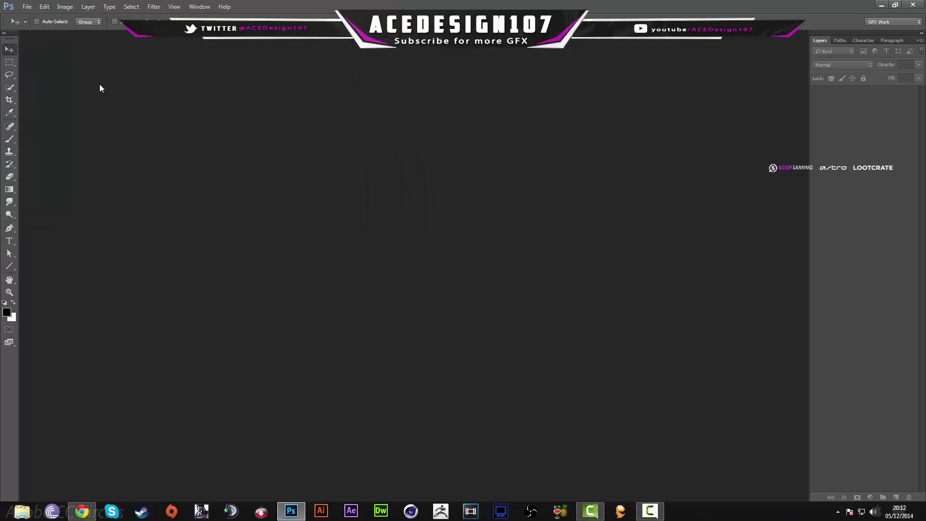
alt+scroll(399, 271, up, 3)
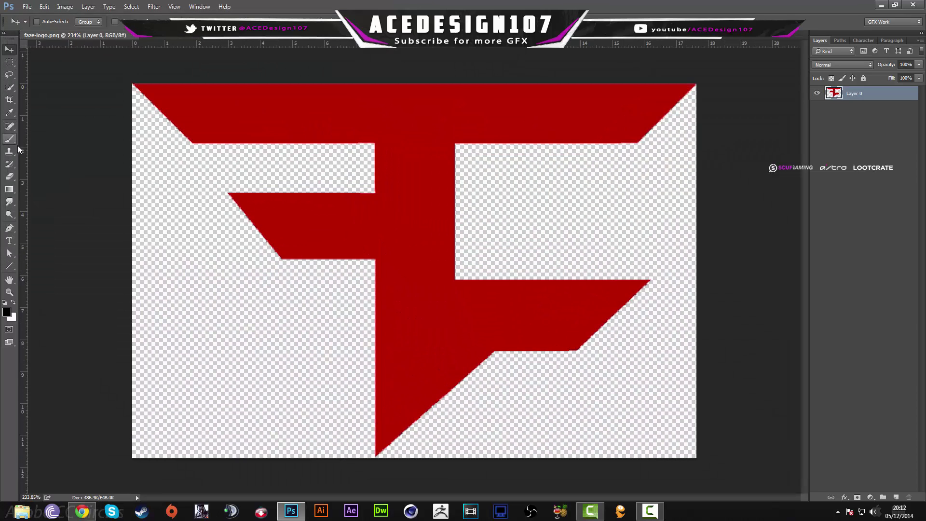
Step: Use the Magic Wand to select the whole red F shape, reselecting until it's clean
drag(10, 87, 36, 95)
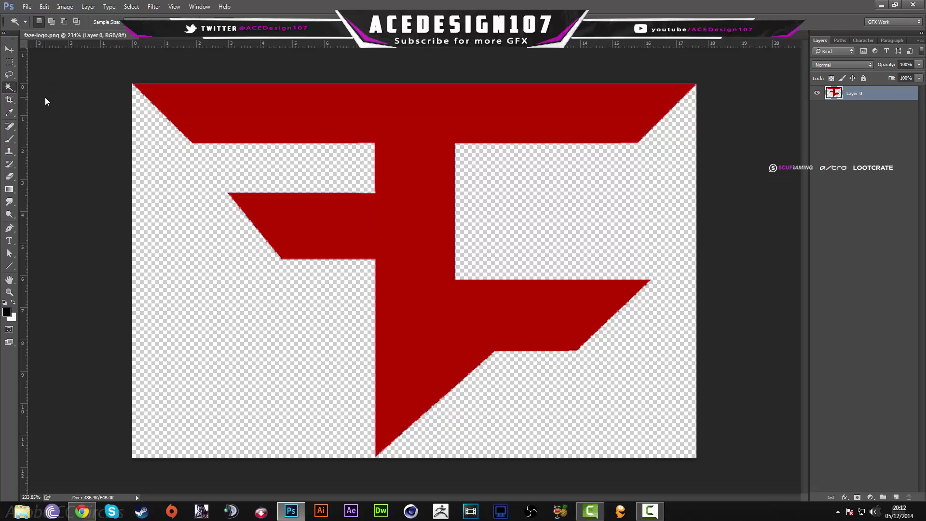
click(403, 146)
alt+scroll(415, 193, down, 2)
alt+scroll(436, 268, up, 4)
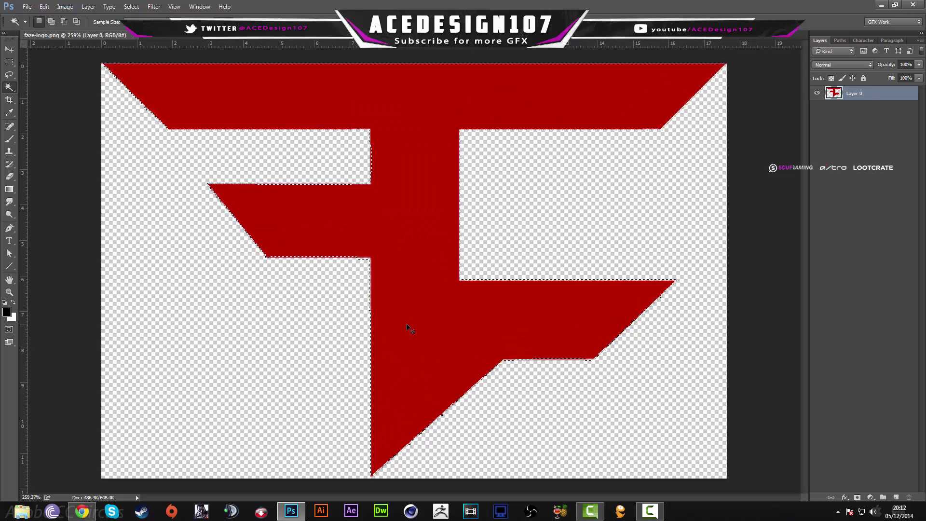
key(ctrl+d)
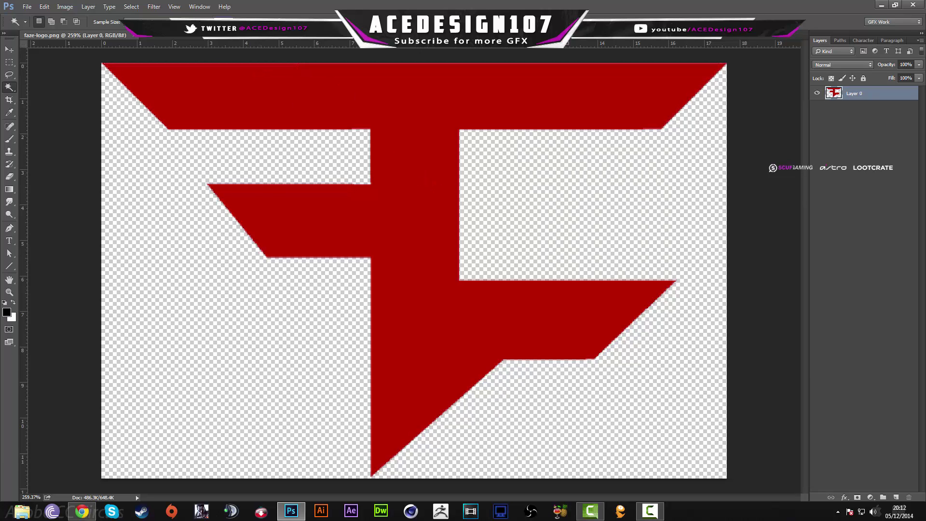
click(405, 106)
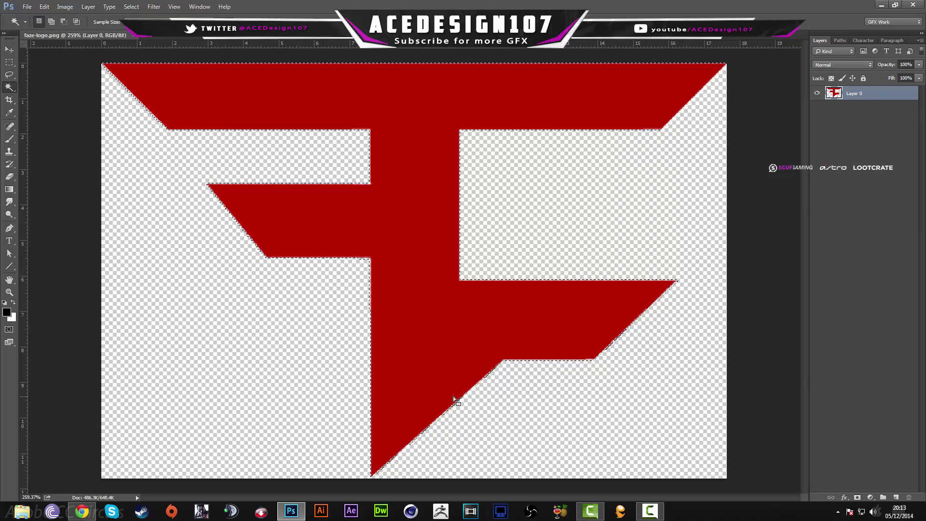
alt+scroll(451, 394, up, 1)
alt+scroll(447, 381, down, 2)
key(ctrl+d)
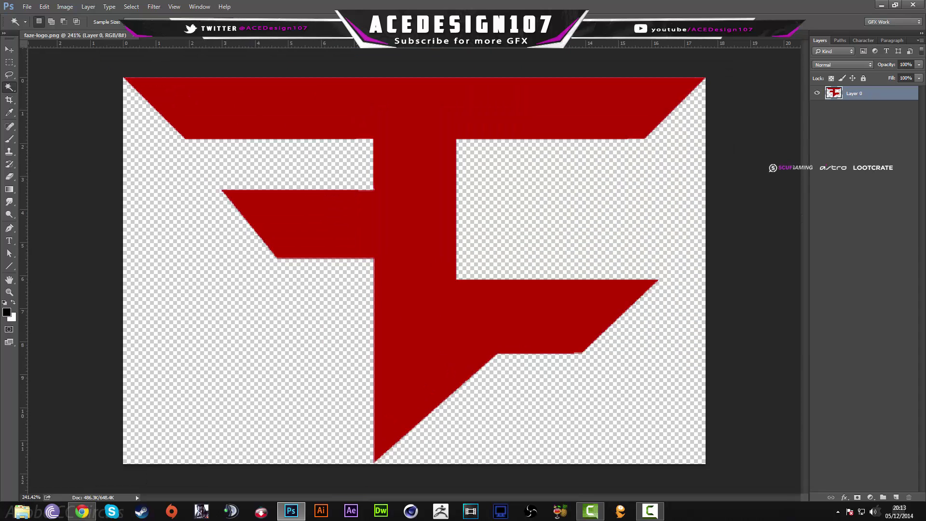
click(401, 234)
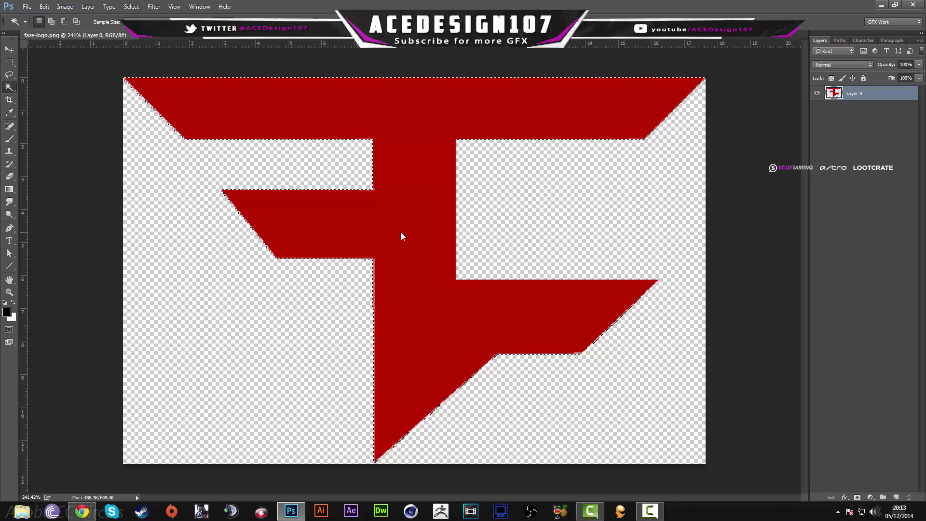
alt+scroll(401, 232, up, 1)
alt+scroll(426, 196, down, 3)
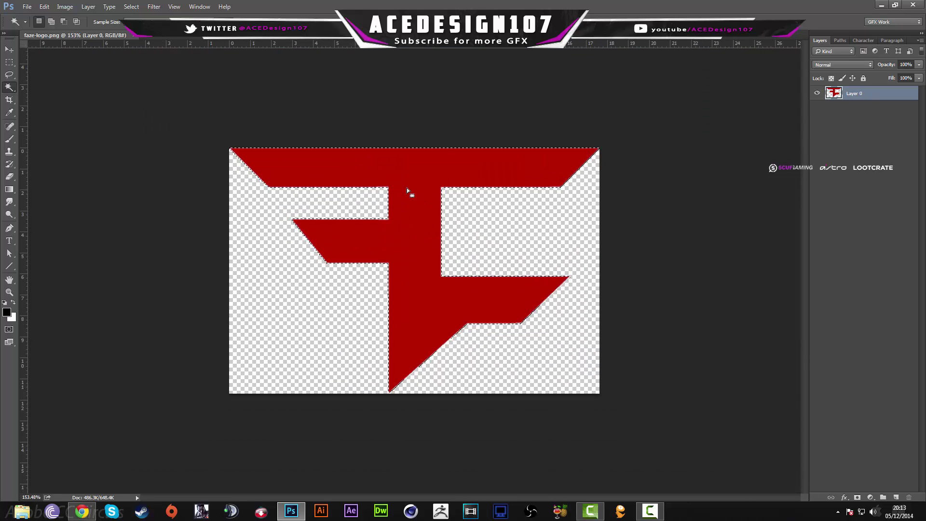
alt+scroll(409, 259, up, 1)
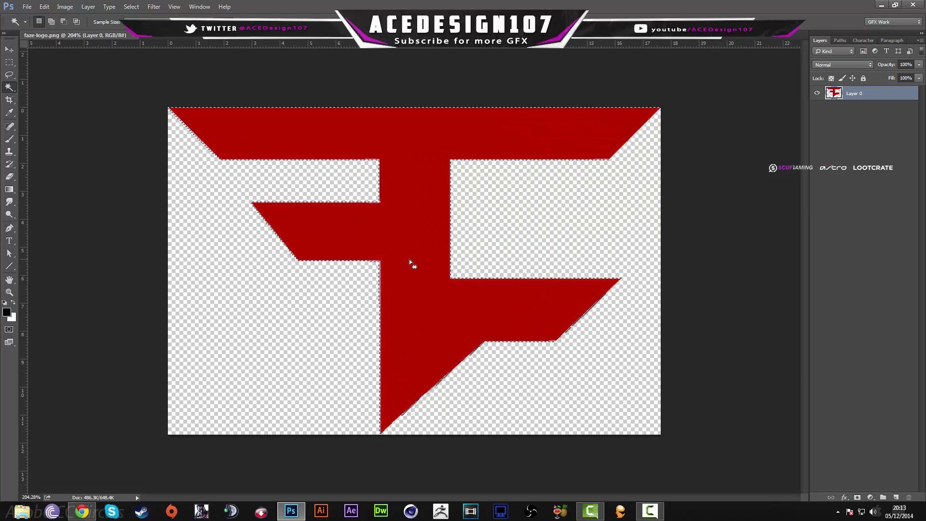
Step: Make a work path from the F selection at 1.0 tolerance, then undo it
right_click(409, 259)
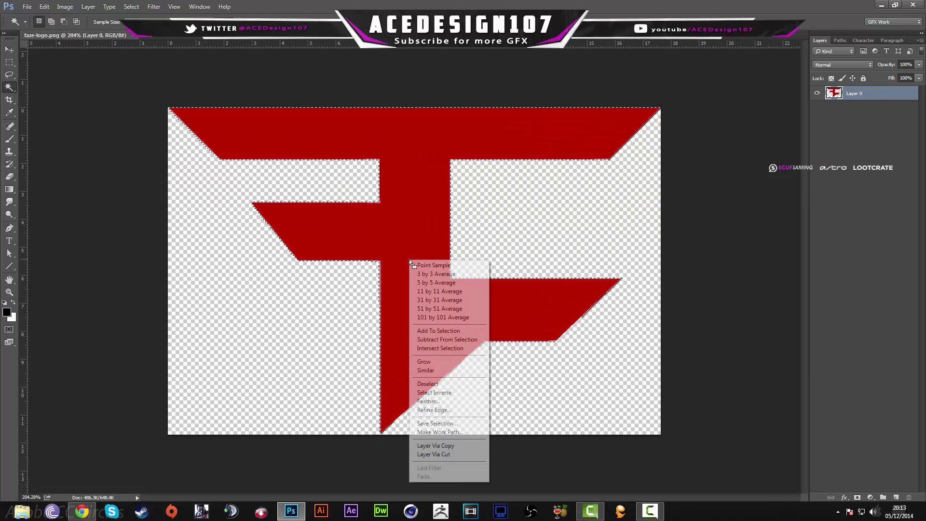
click(438, 433)
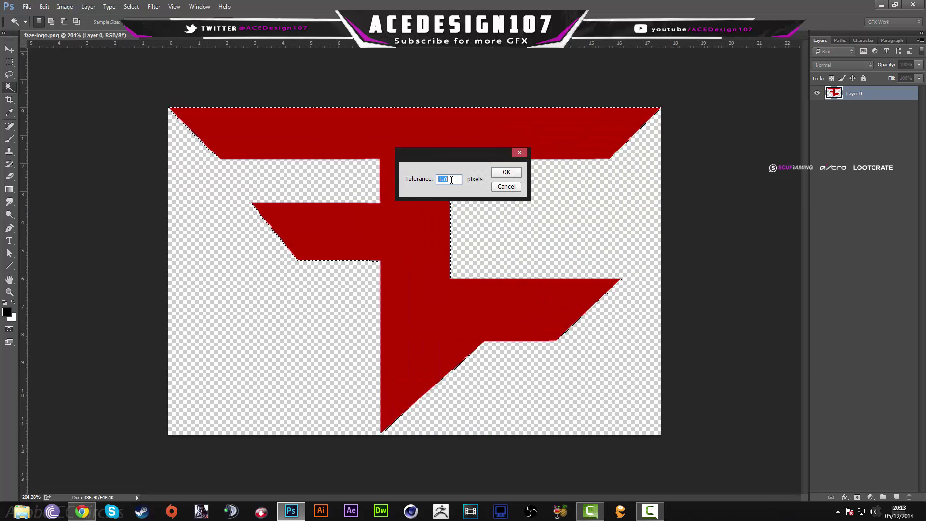
key(Return)
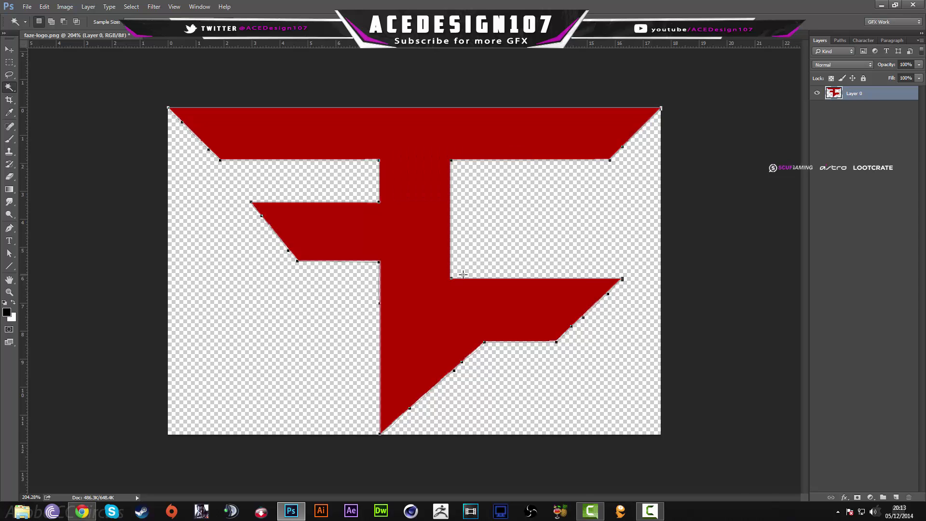
alt+scroll(462, 276, up, 4)
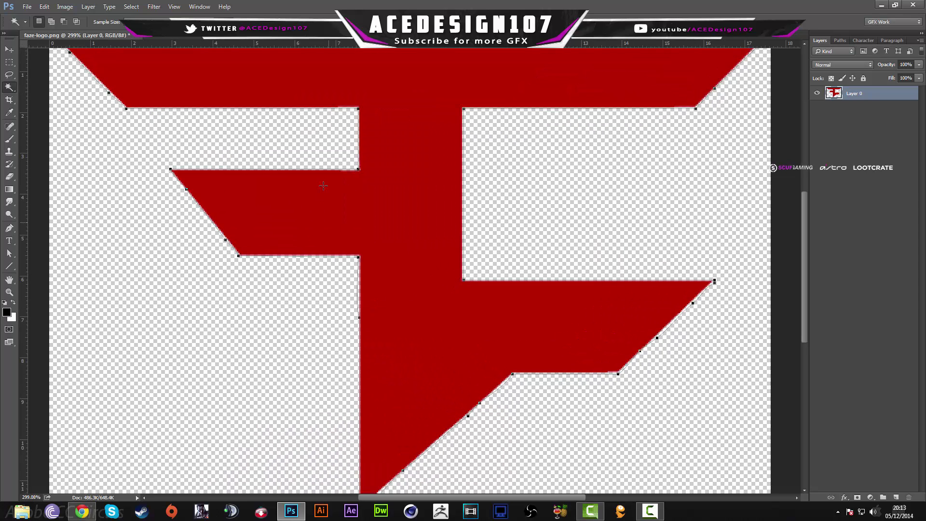
key(ctrl+z)
Step: Convert the F selection to a work path with a 0.5 pixel tolerance
right_click(431, 315)
click(458, 263)
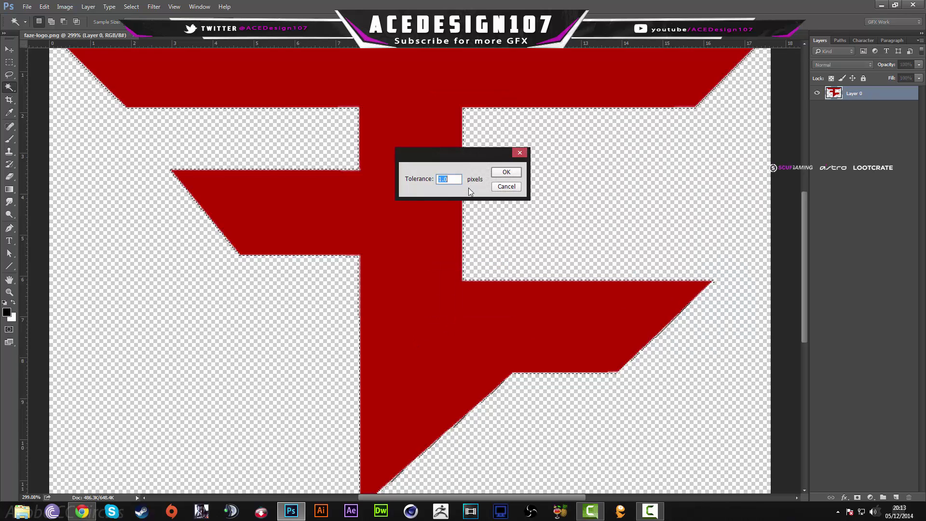
text(0.5)
key(Return)
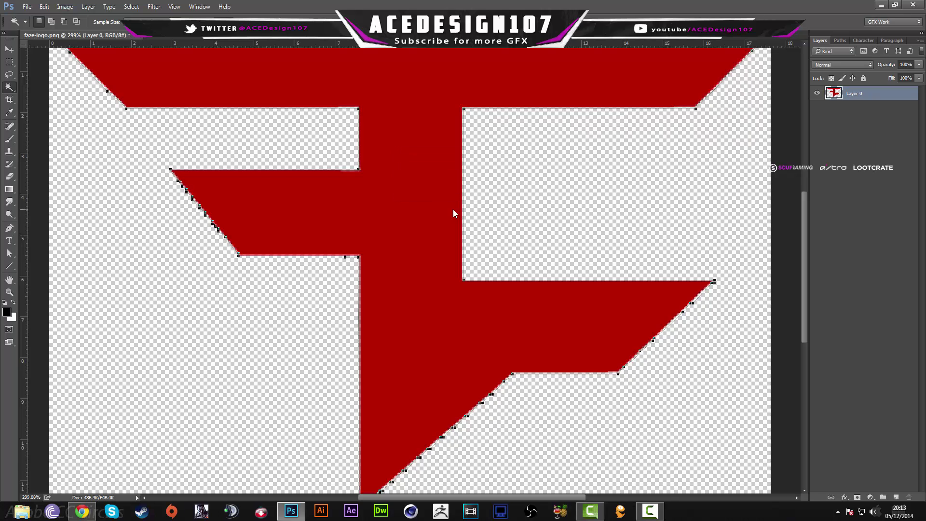
key(ctrl+z)
right_click(418, 206)
click(448, 379)
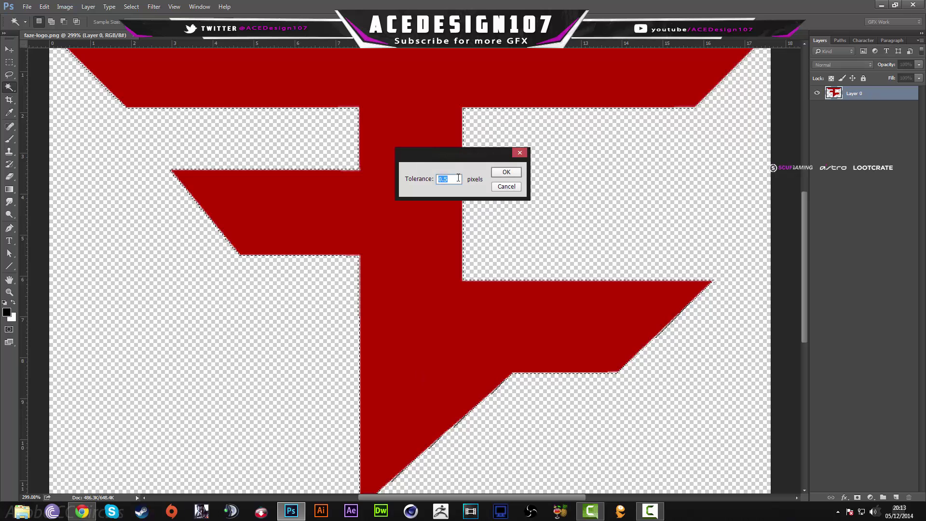
key(Return)
alt+scroll(459, 177, down, 5)
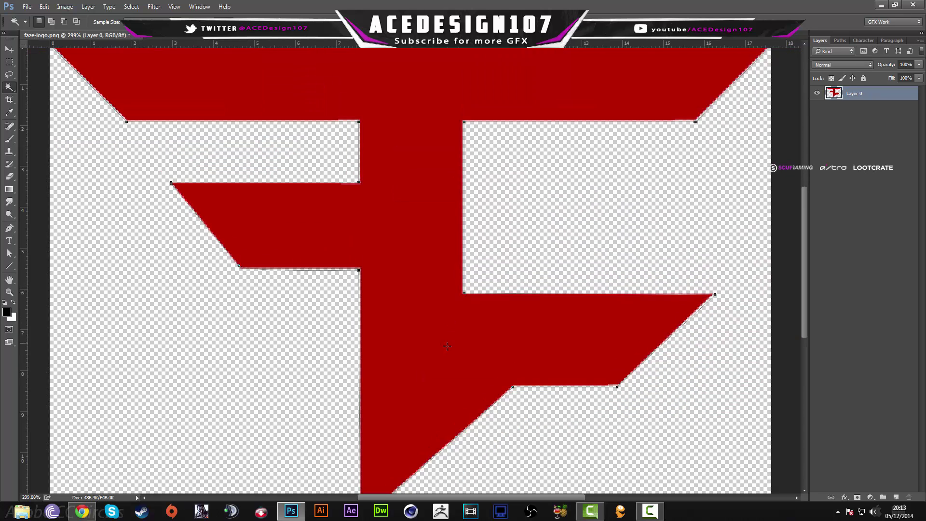
alt+scroll(499, 172, up, 5)
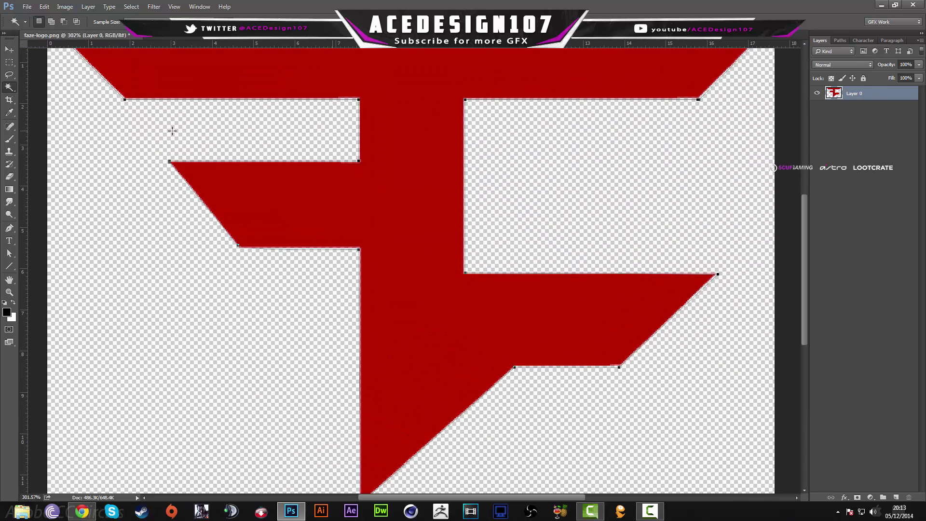
alt+scroll(391, 294, down, 4)
alt+scroll(472, 242, up, 2)
Step: Export the Work Path via Paths to Illustrator and save it as faze-logo.ai
click(27, 7)
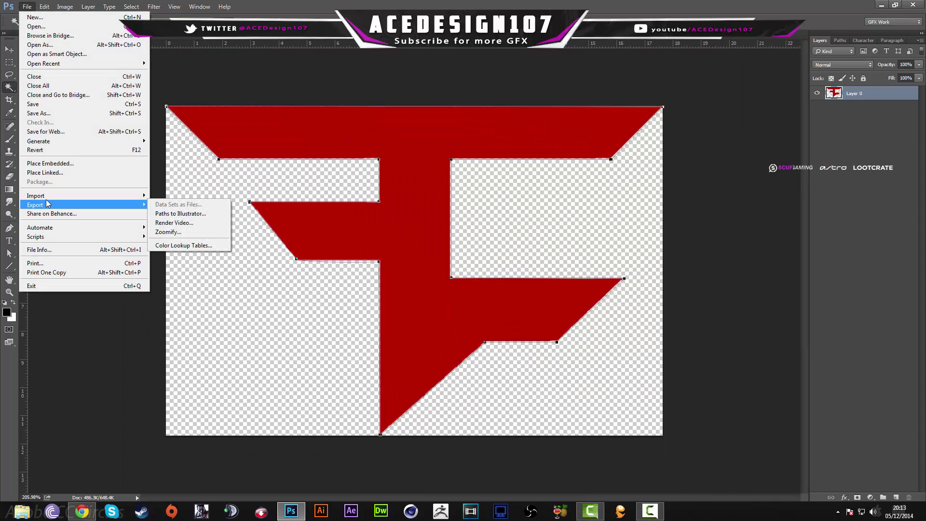
mouse_move(96, 195)
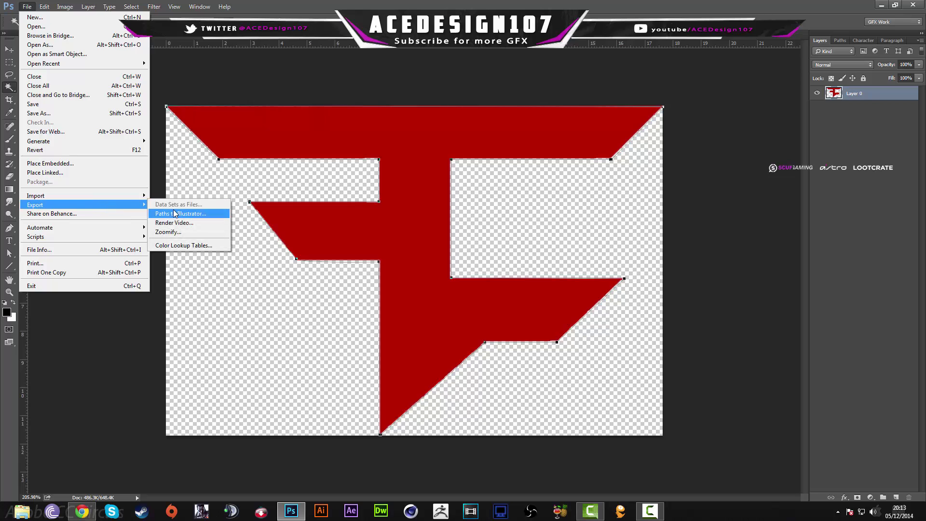
click(174, 205)
click(487, 184)
click(485, 181)
click(527, 174)
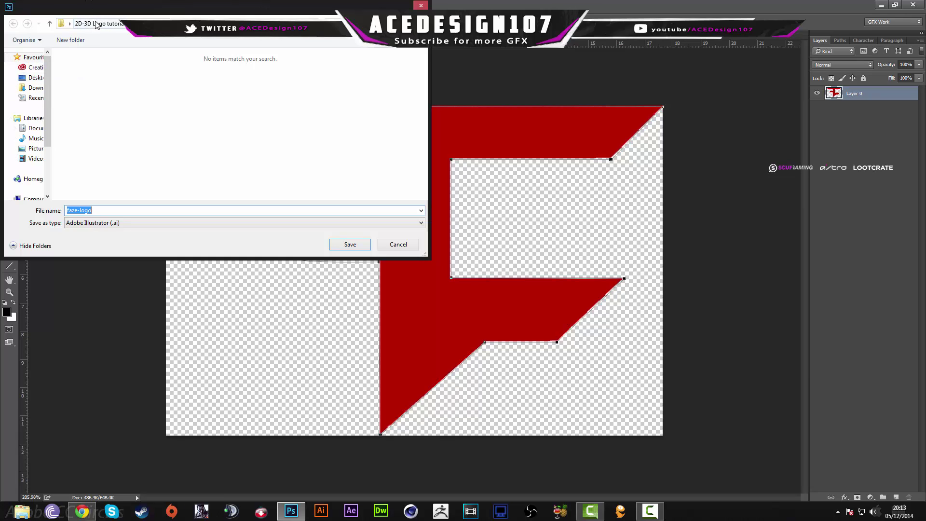
click(349, 245)
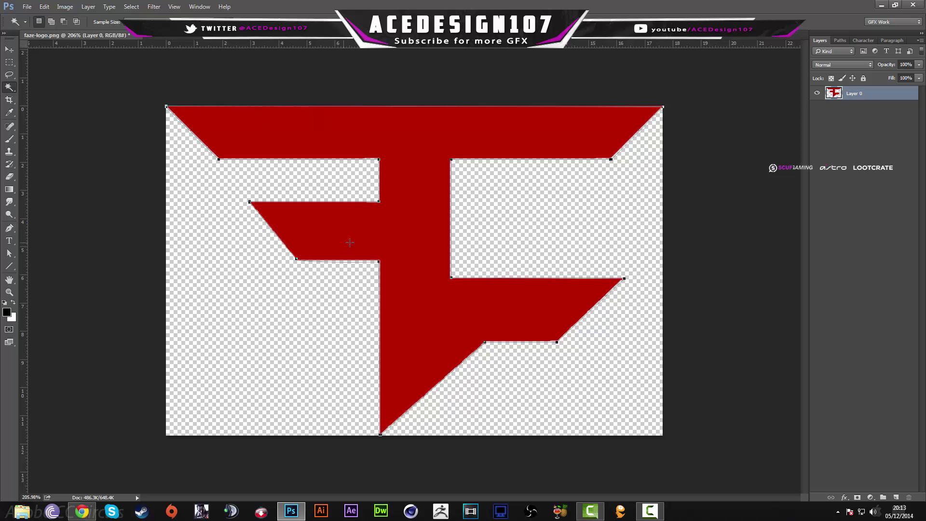
Step: Minimise Photoshop and launch Cinema 4D from the taskbar
click(881, 5)
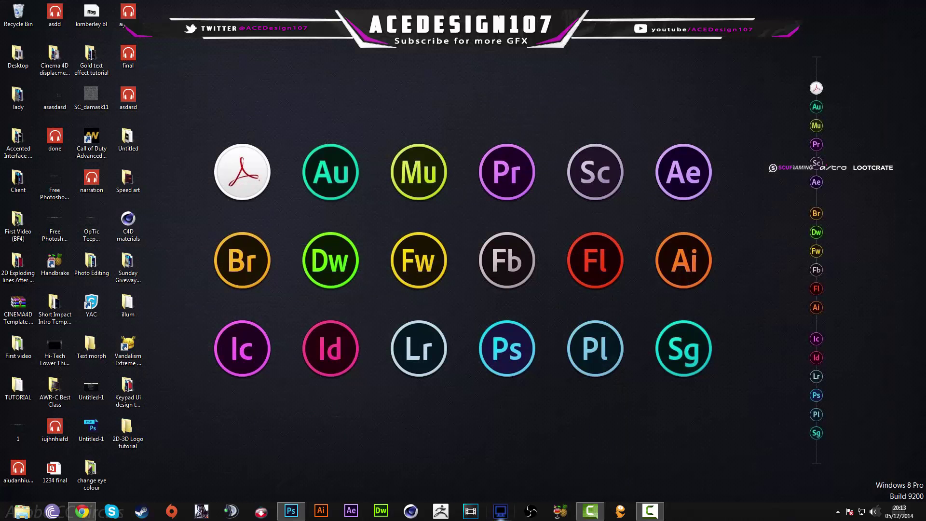
click(420, 513)
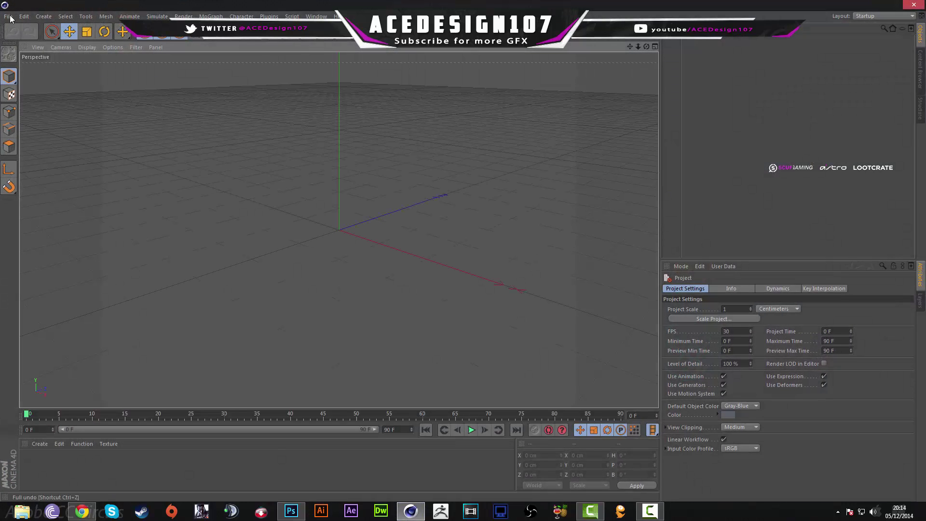
Step: Merge faze-logo.ai from the Desktop's 2D-3D Logo tutorial folder into the scene
click(9, 17)
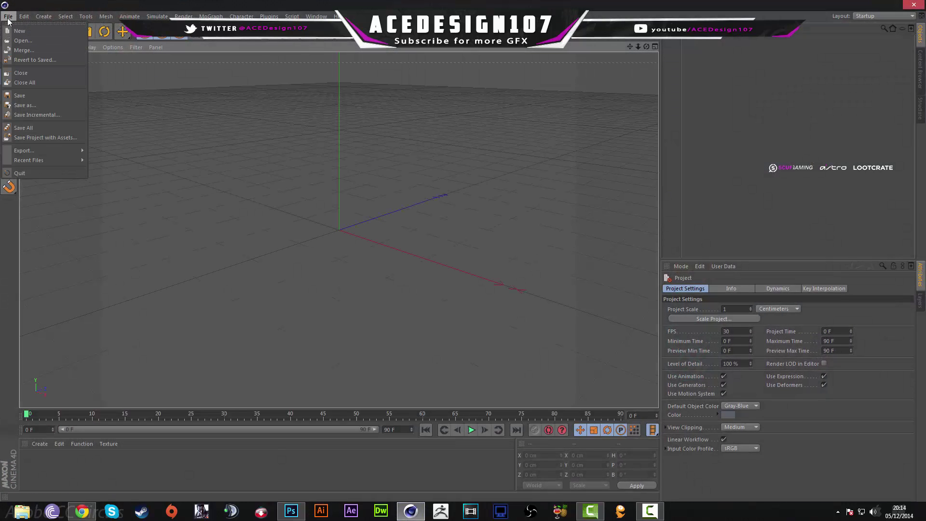
click(31, 52)
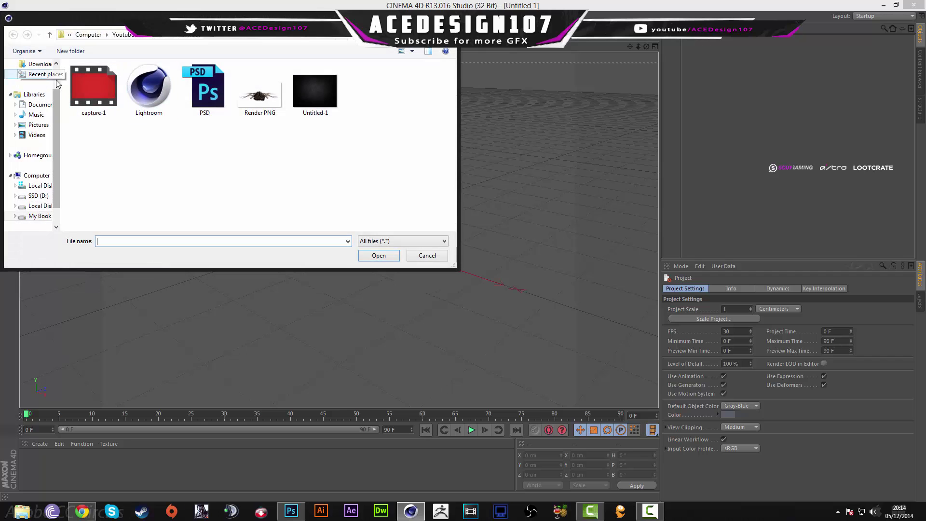
scroll(38, 111, up, 2)
click(38, 88)
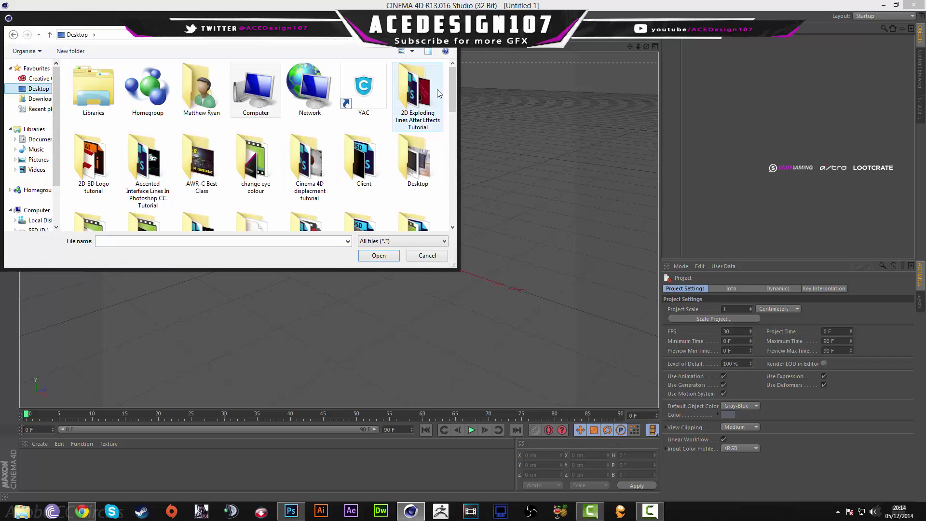
scroll(450, 116, down, 3)
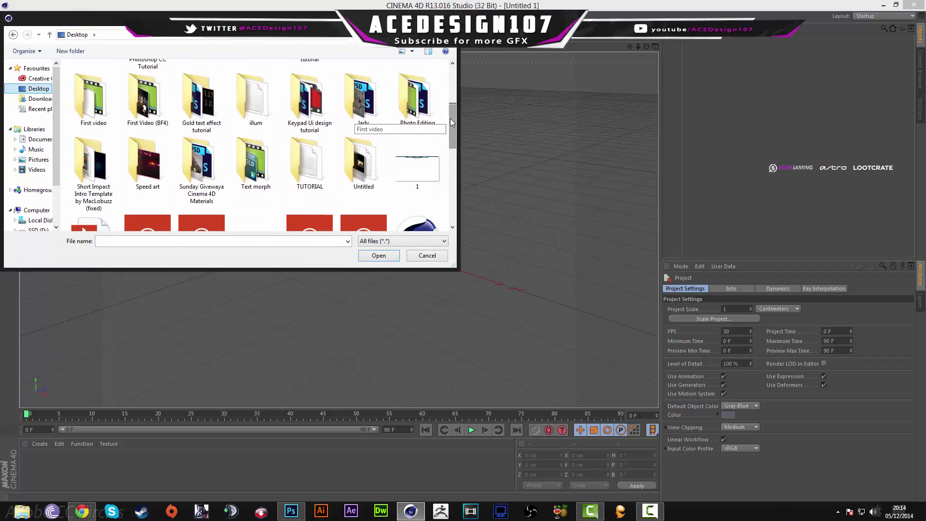
scroll(449, 123, up, 1)
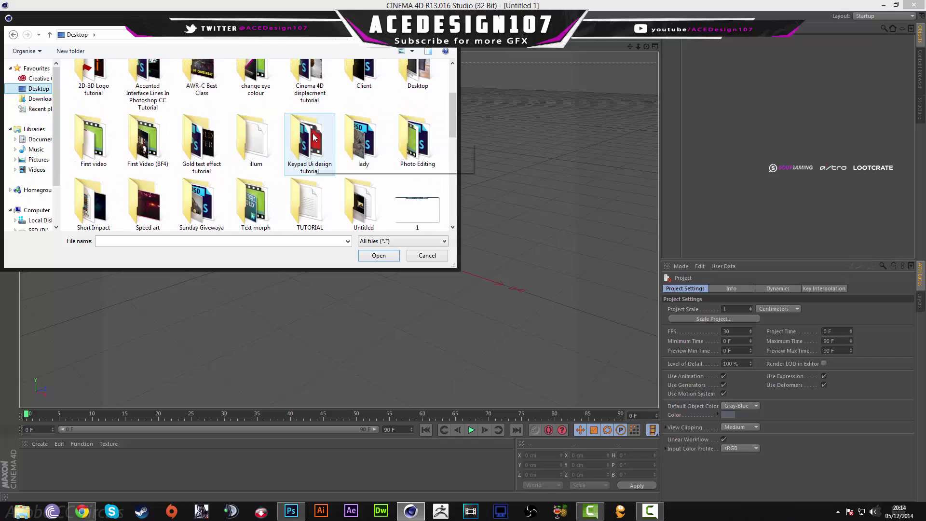
scroll(451, 130, up, 2)
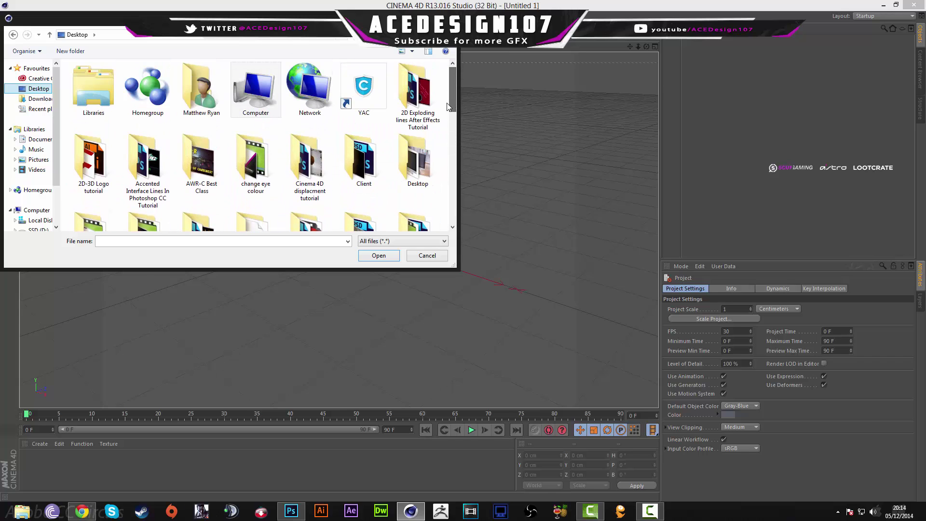
double_click(95, 165)
double_click(88, 111)
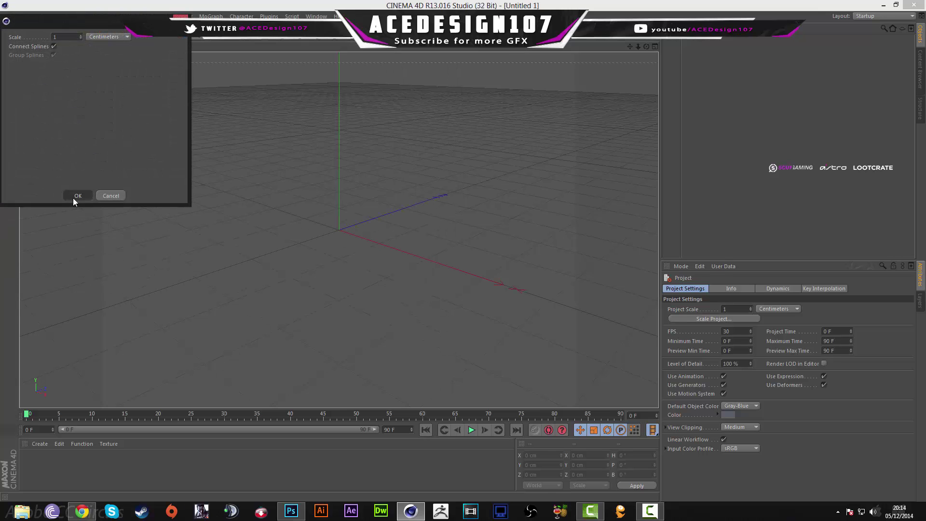
click(78, 196)
Step: Orbit and pan the viewport to face the imported F logo squarely
alt+drag(578, 106, 640, 77)
mouse_move(632, 46)
mouse_down()
mouse_move(648, 46)
mouse_move(630, 48)
mouse_up()
alt+drag(338, 229, 319, 223)
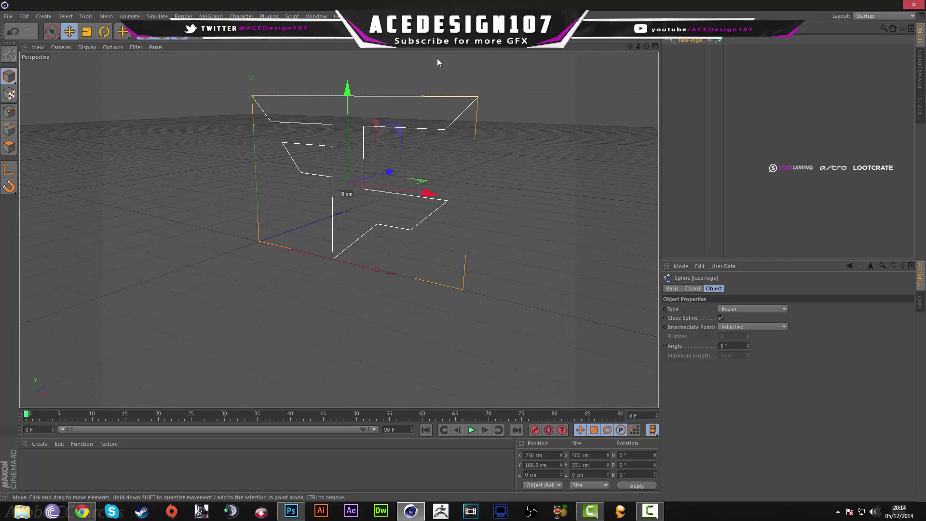
Step: Add an Extrude NURBS, put the faze-logo spline inside it and set Movement Z to 90 cm
click(313, 39)
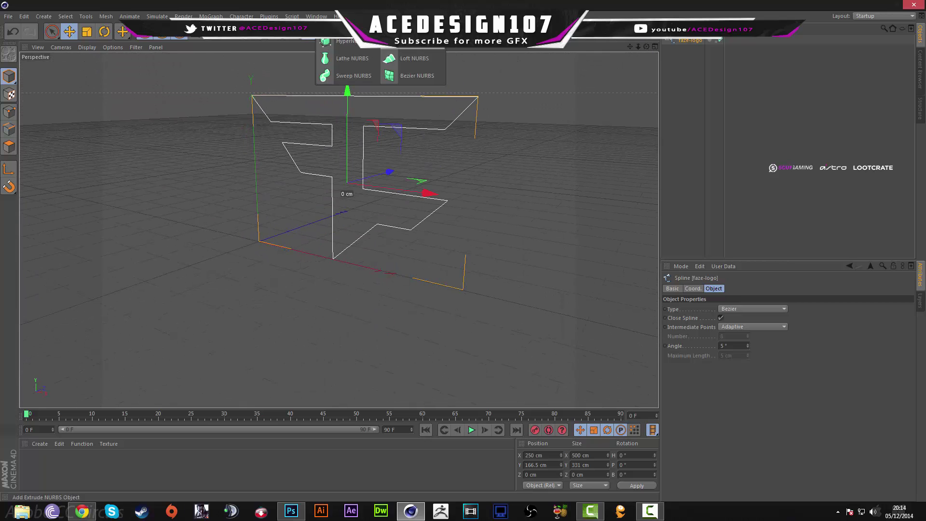
click(400, 41)
drag(689, 50, 706, 40)
click(692, 51)
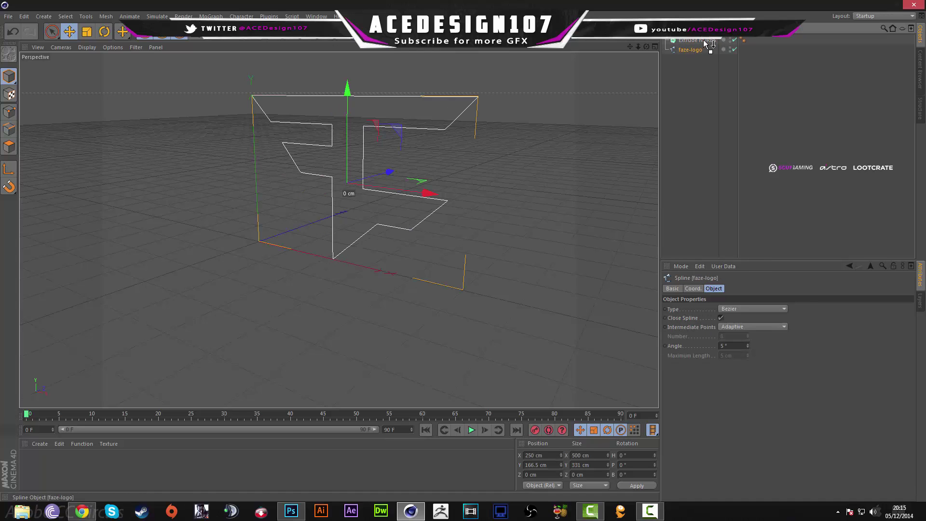
drag(703, 40, 703, 40)
click(696, 66)
click(698, 41)
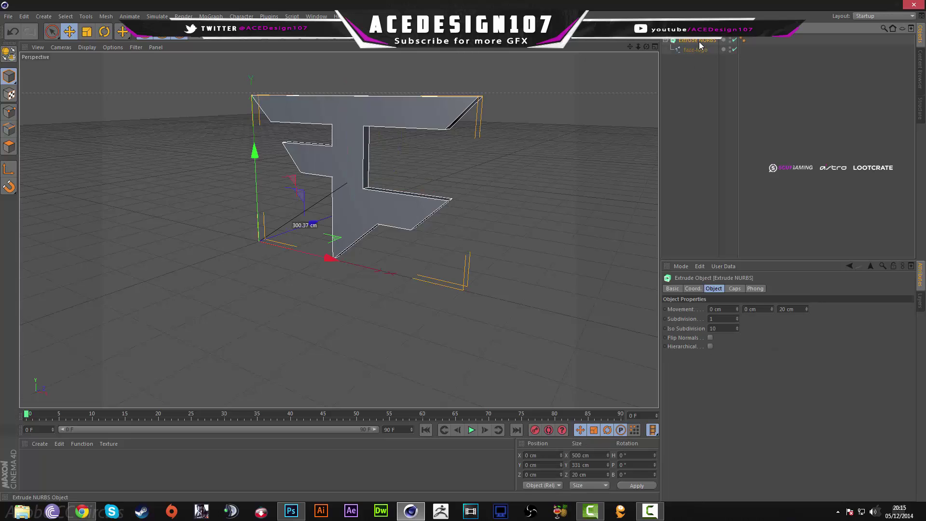
click(799, 307)
text(90)
key(Return)
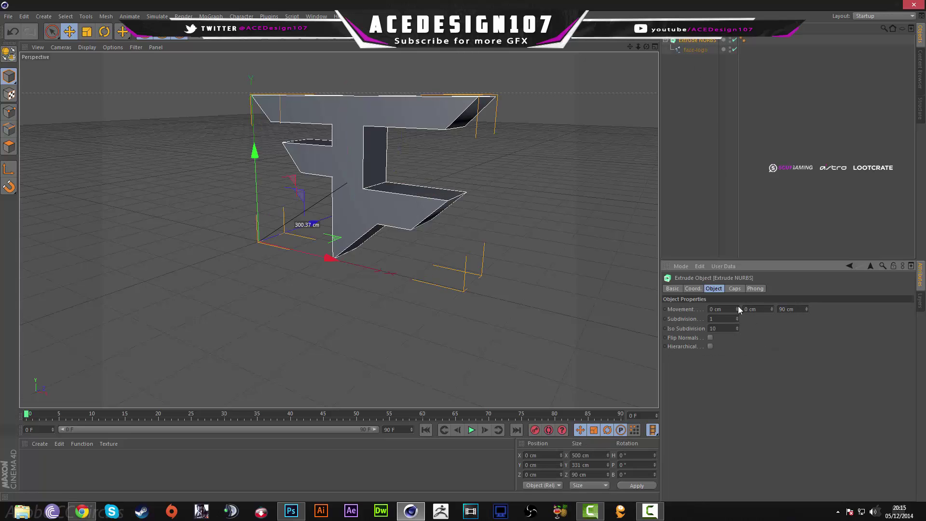
drag(646, 47, 626, 56)
Step: Set both the Start and End caps of the extruded logo to Fillet Cap
click(734, 288)
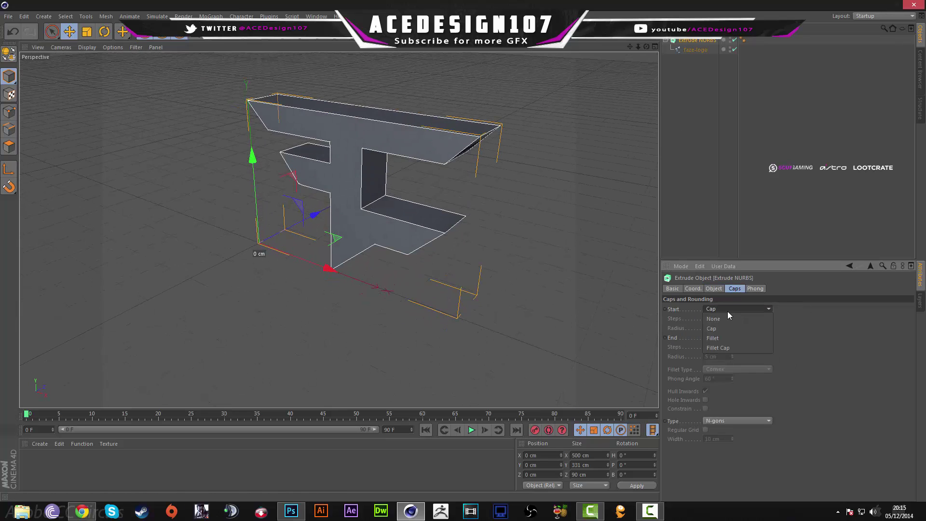
click(727, 309)
click(725, 342)
click(727, 337)
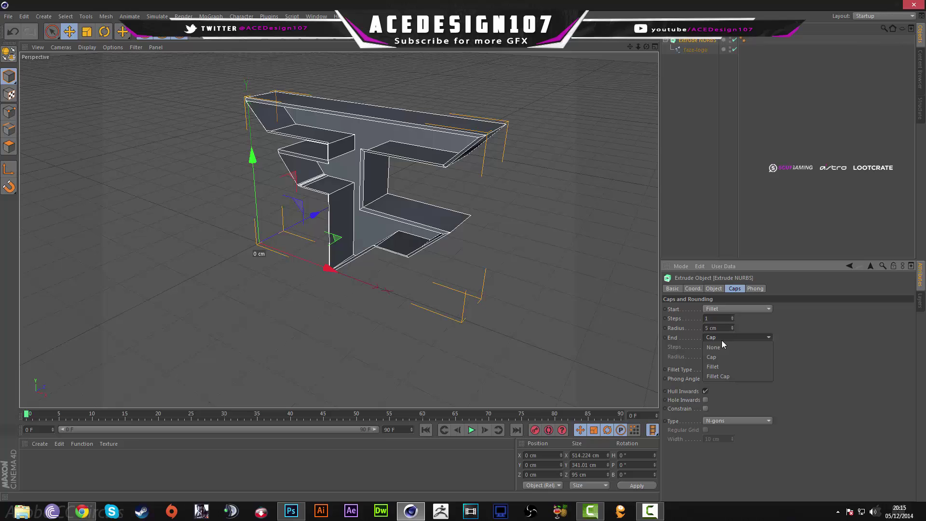
click(721, 346)
click(719, 346)
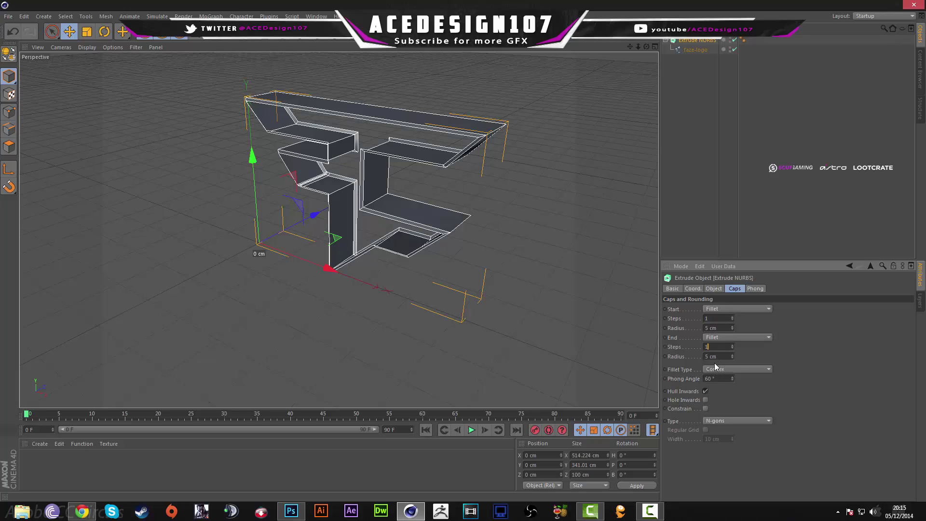
click(722, 338)
click(718, 370)
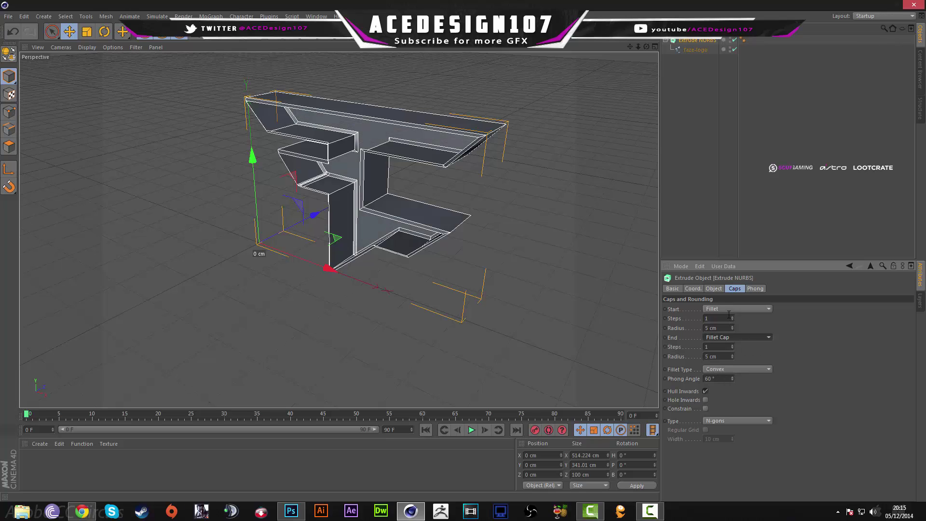
click(727, 312)
click(720, 347)
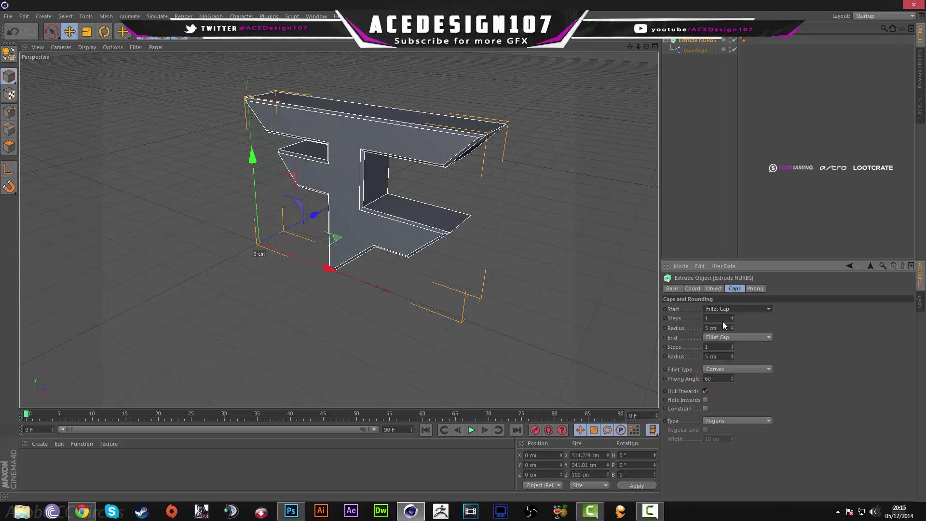
Step: Set the fillet radius to 2 cm and frame the logo in the view
click(720, 328)
text(2)
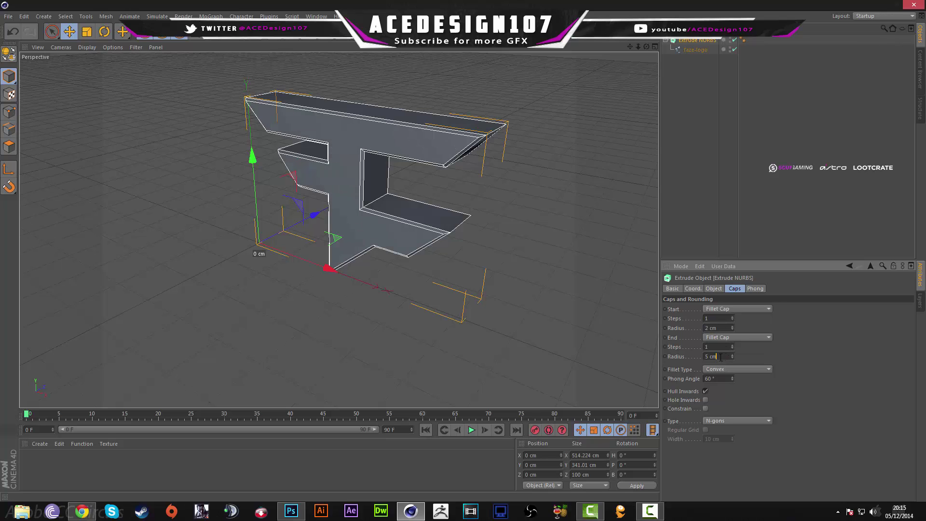
text(2)
key(Return)
drag(646, 47, 357, 208)
click(673, 130)
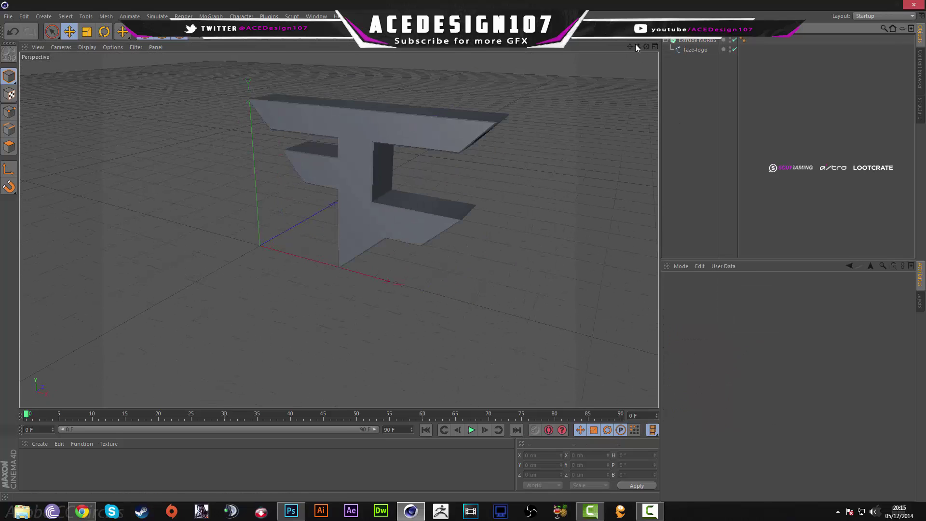
drag(638, 47, 339, 230)
click(696, 41)
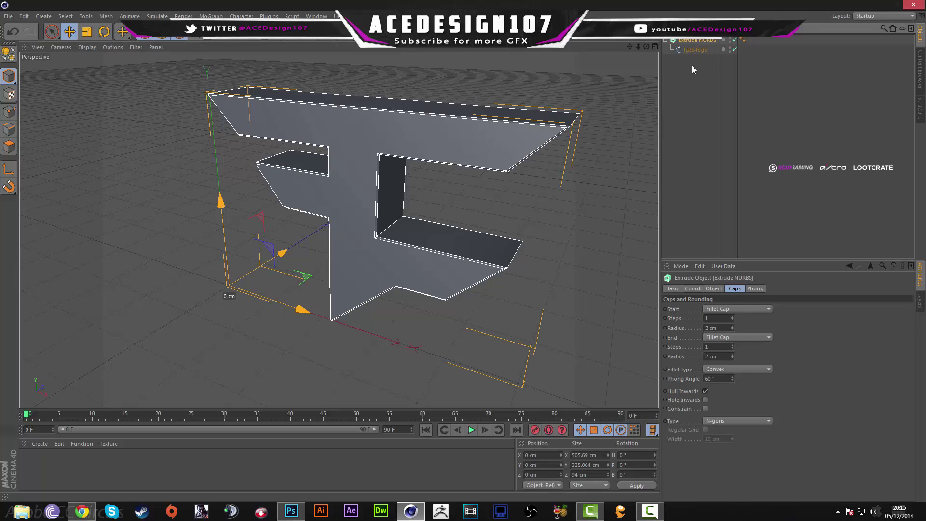
Step: Duplicate the extruded logo as Extrude NURBS.1 with open Fillet start and end, 2 steps
key(ctrl+c)
key(ctrl+v)
click(728, 309)
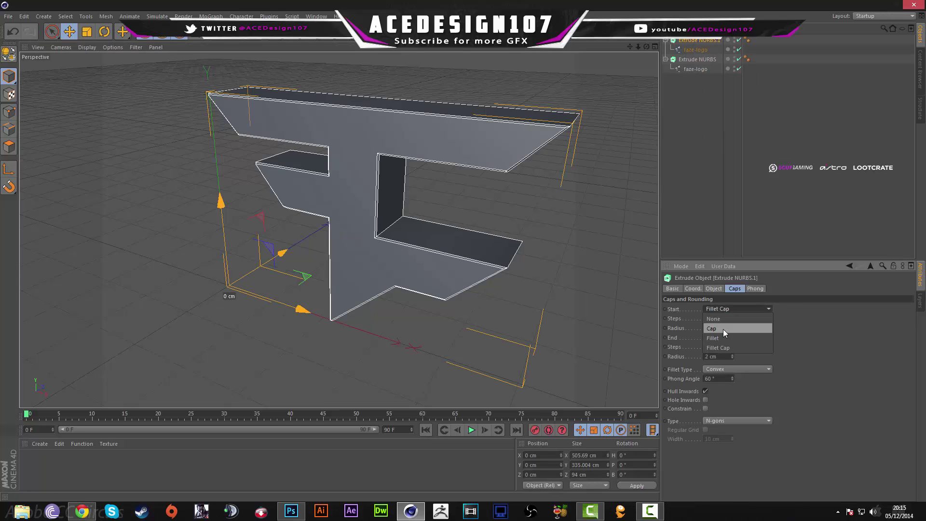
click(723, 331)
click(718, 337)
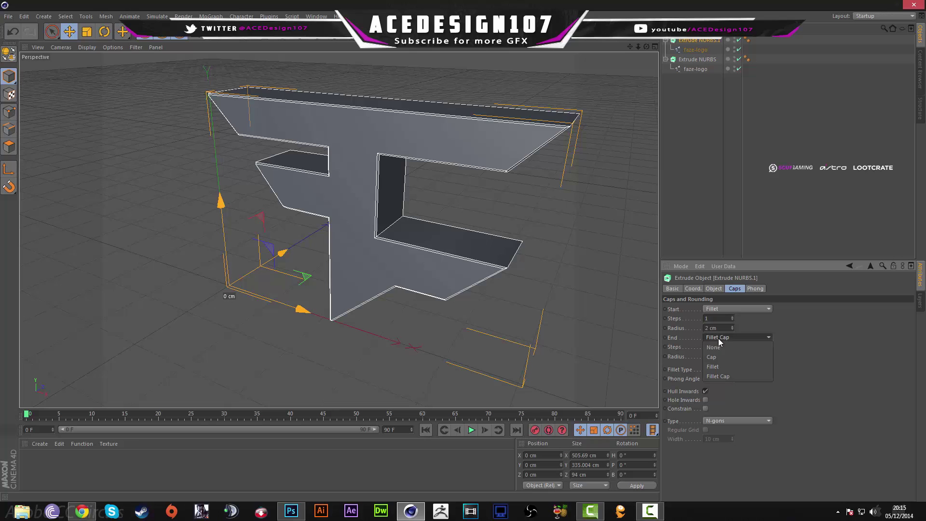
click(718, 366)
key(Return)
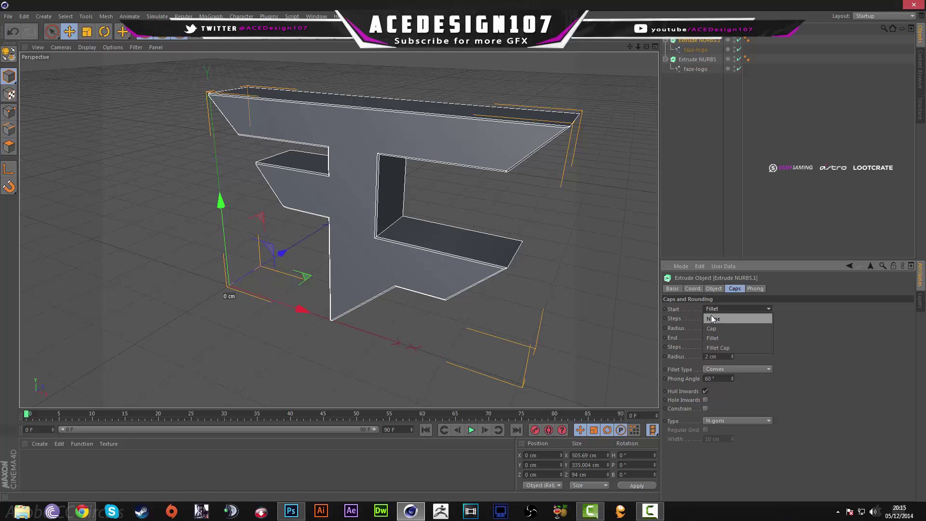
scroll(709, 319, up, 1)
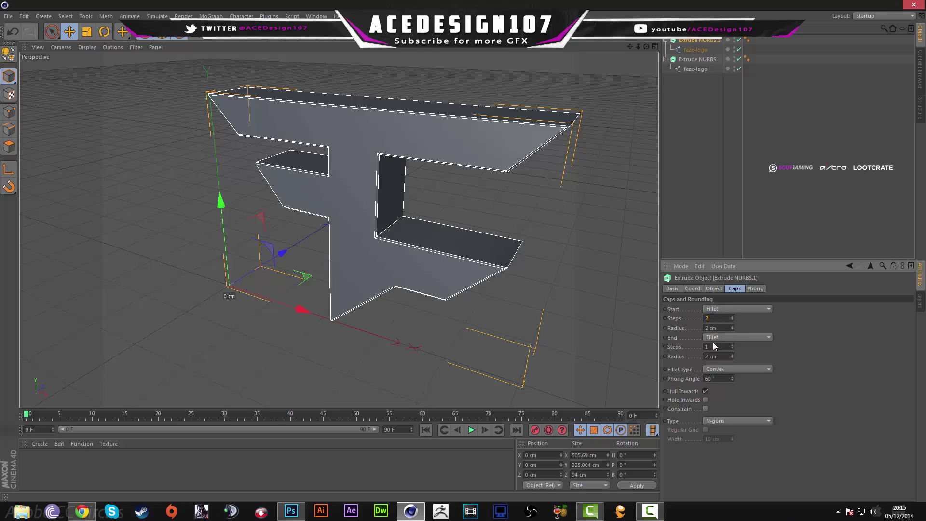
scroll(712, 346, up, 1)
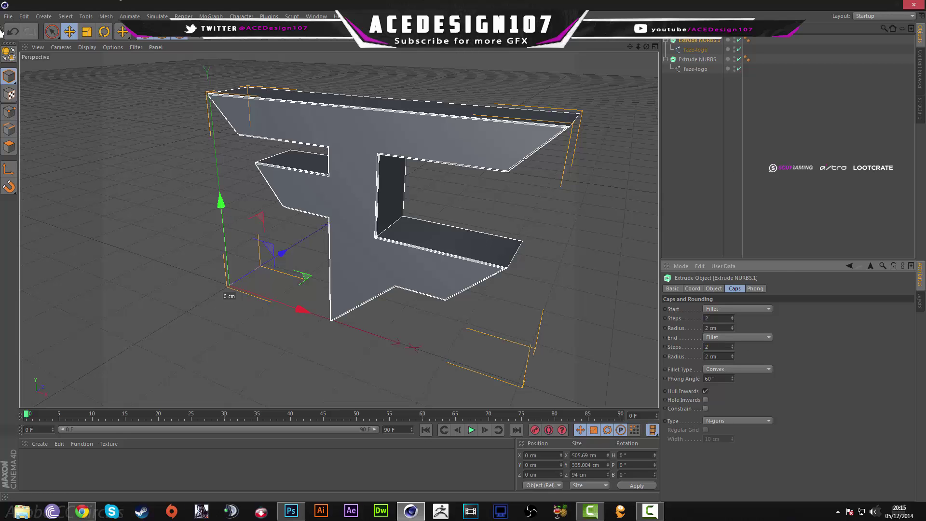
click(8, 16)
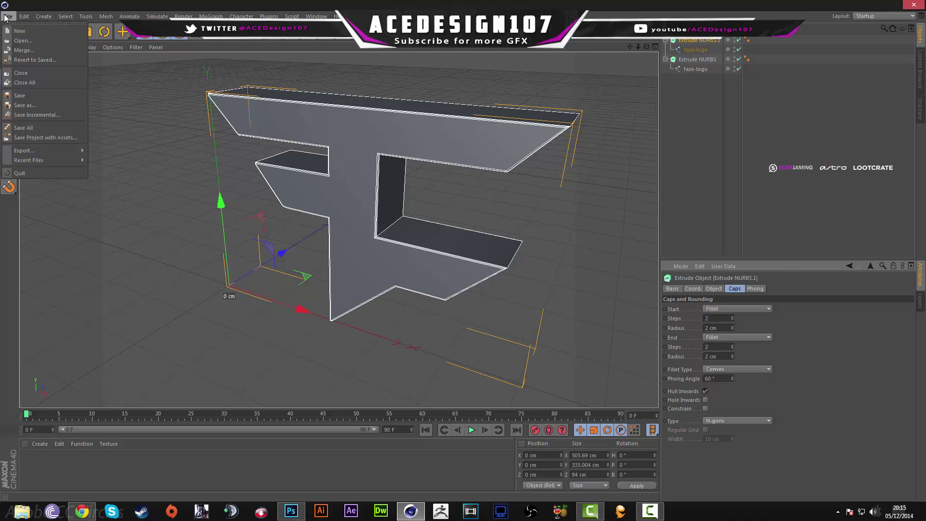
Step: Open the Lightroom scene from My Book > Computer > GFX Pack Cinema 4D > Lightroom
click(33, 40)
click(39, 88)
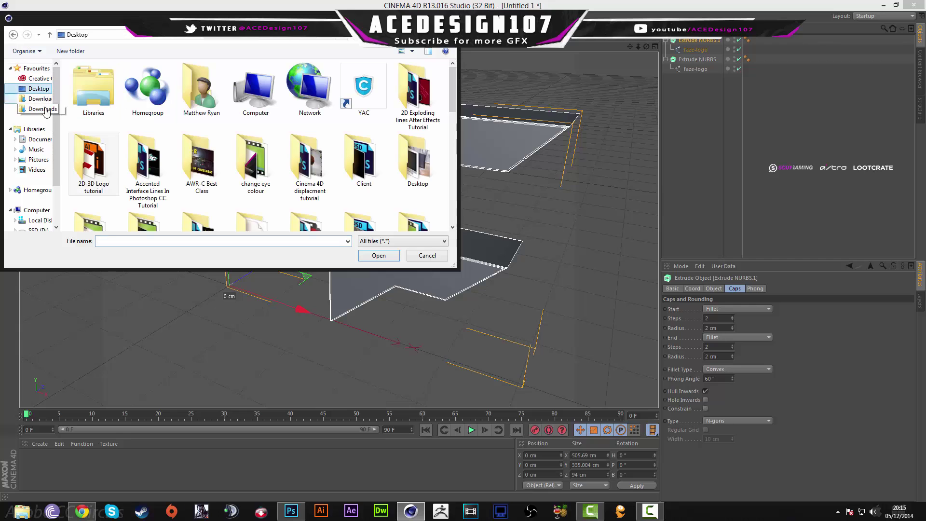
scroll(46, 111, down, 2)
click(38, 165)
click(38, 175)
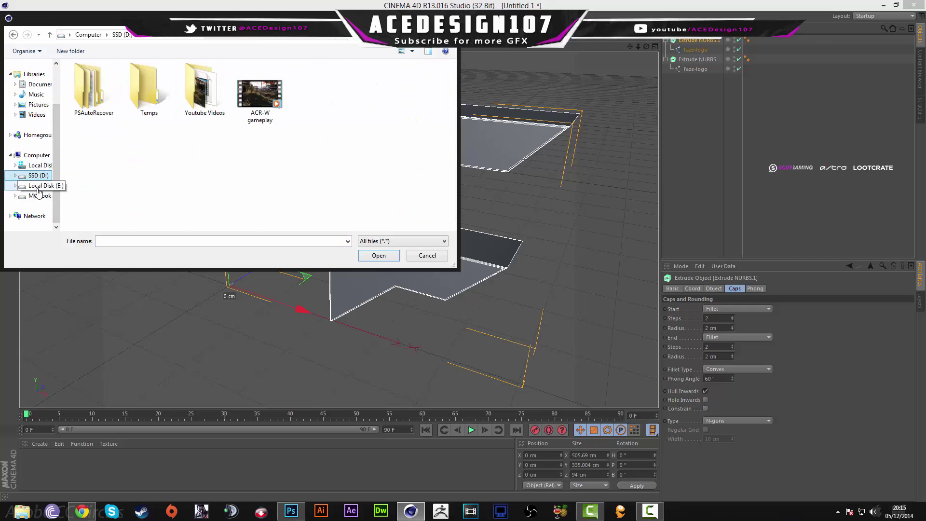
click(38, 196)
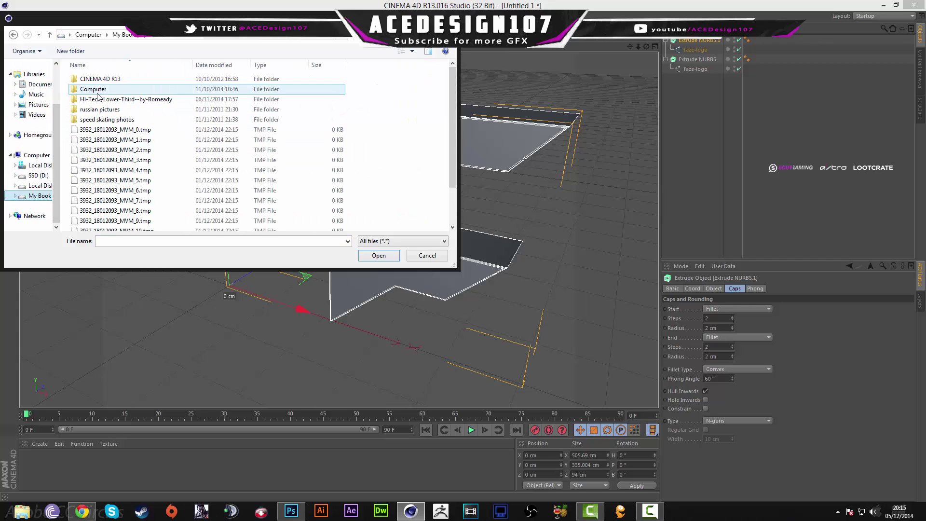
double_click(97, 94)
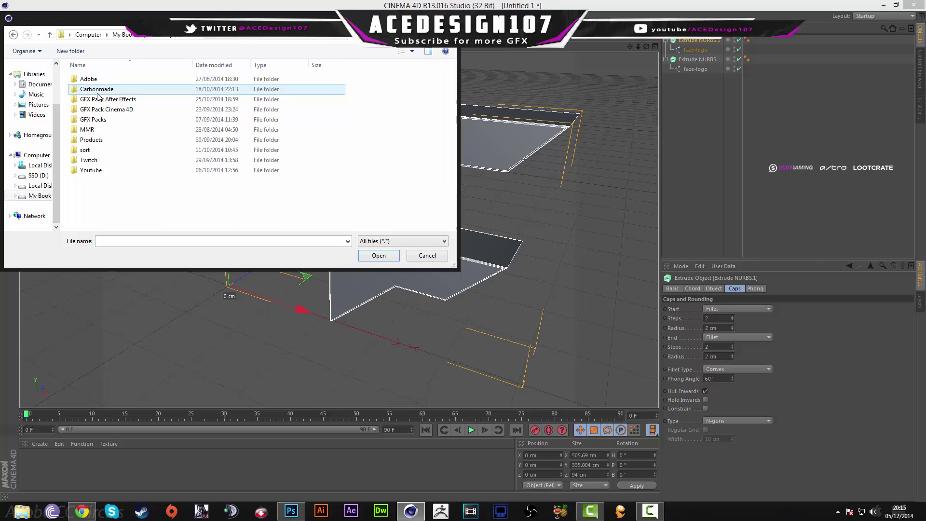
double_click(109, 122)
click(13, 34)
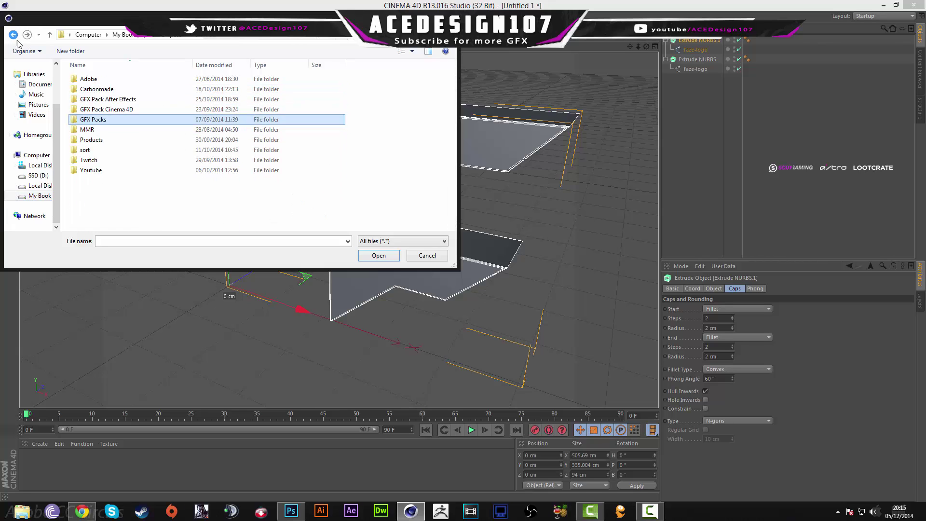
double_click(107, 109)
double_click(99, 91)
double_click(109, 88)
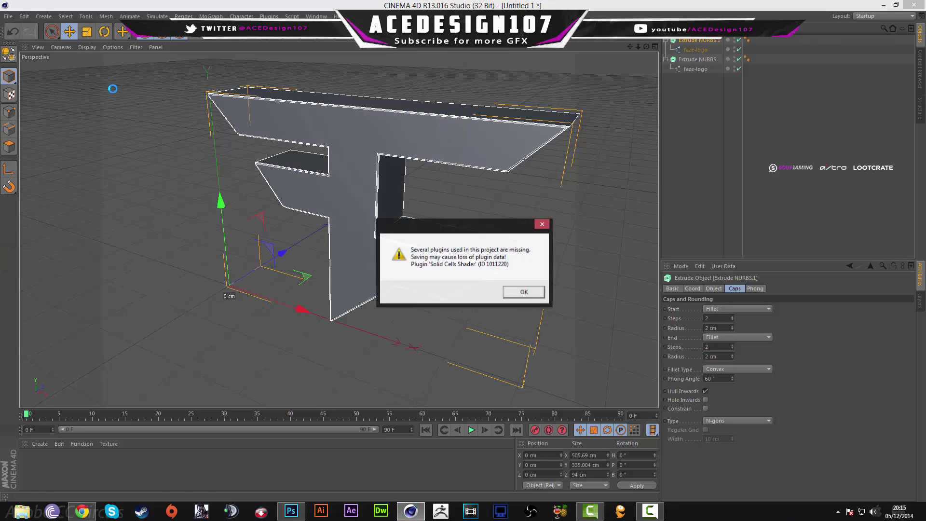
Step: Dismiss the warnings and check the purple Mat.9 colour, RGB 158, 0, 255
key(Return)
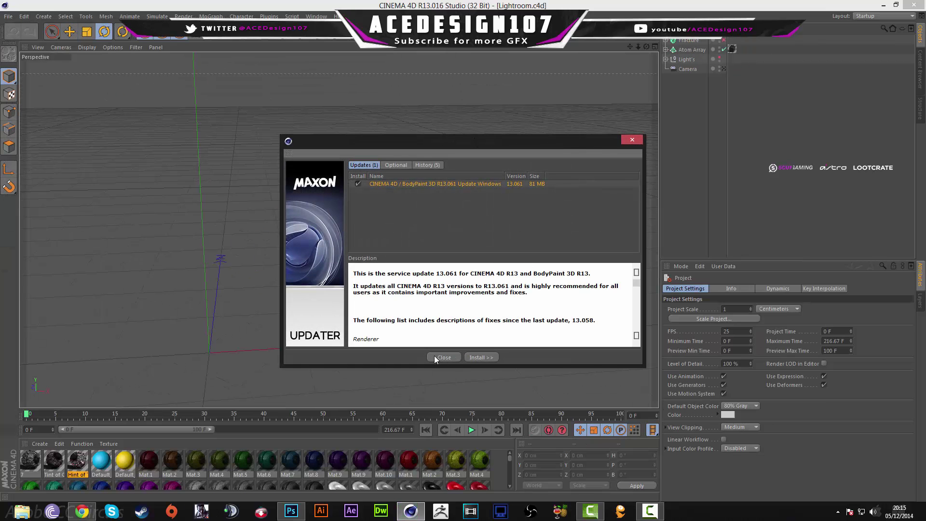
key(Escape)
drag(383, 410, 383, 139)
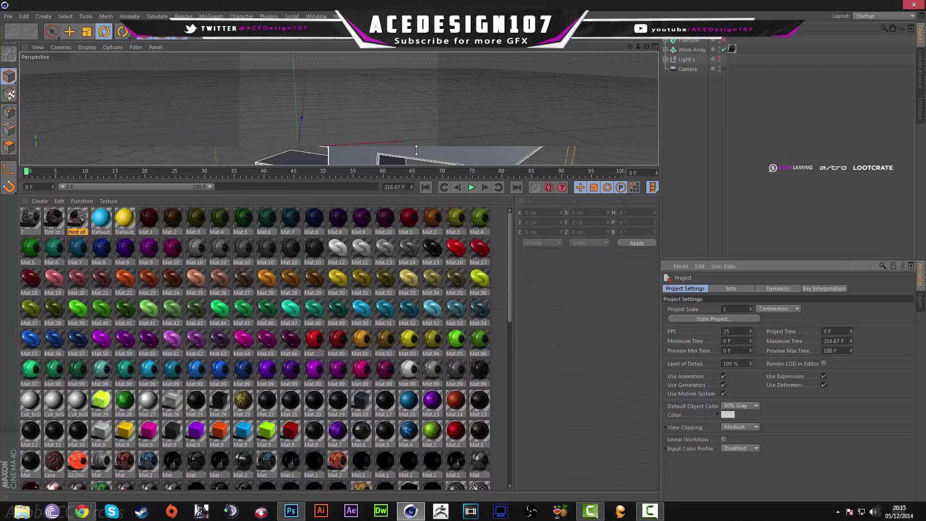
drag(513, 272, 505, 317)
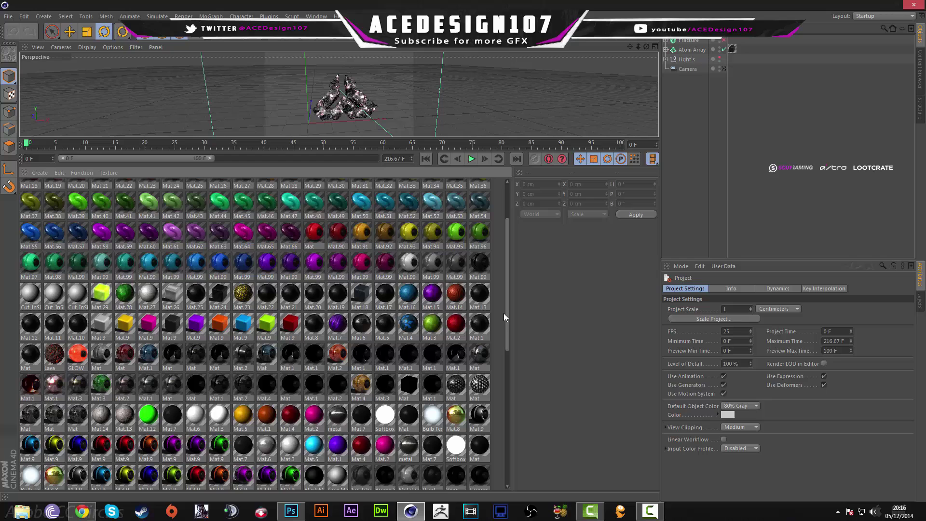
click(177, 323)
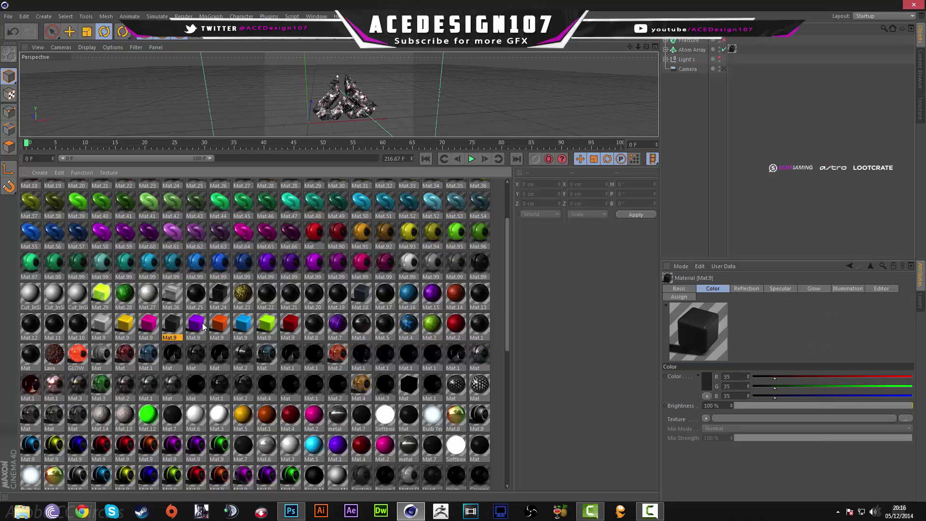
click(196, 326)
drag(447, 165, 447, 437)
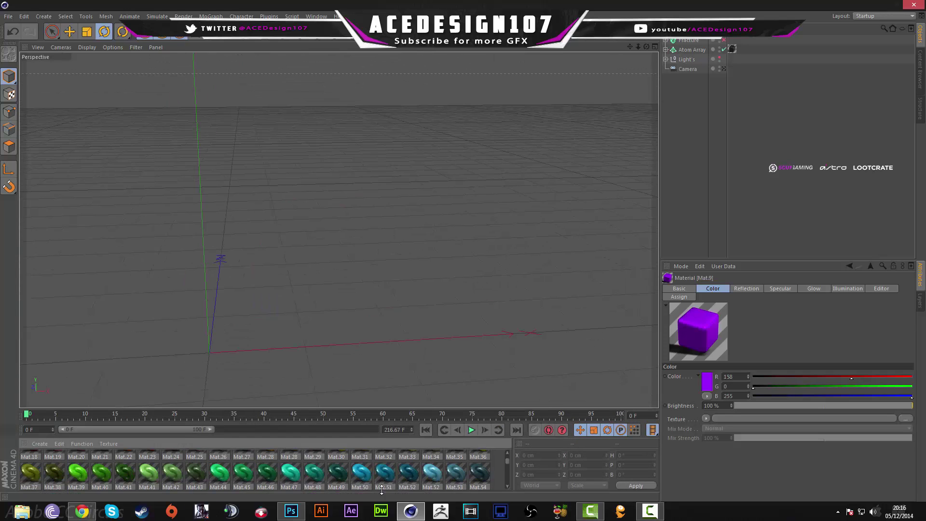
Step: Switch back to the FaZe logo document
click(692, 50)
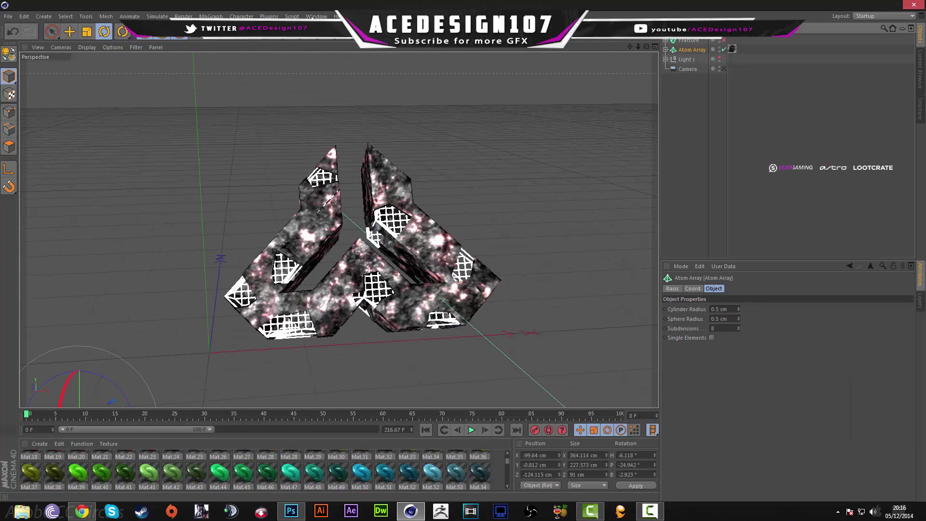
click(317, 16)
click(326, 217)
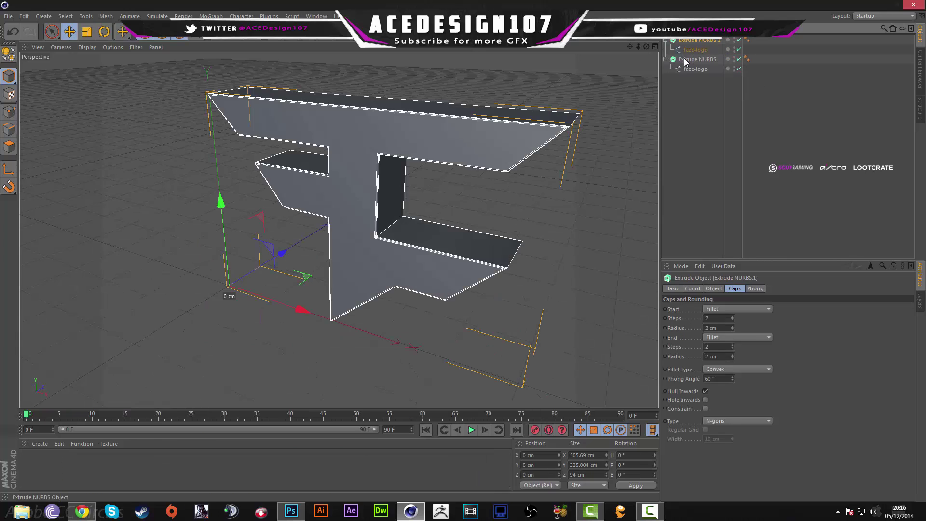
Step: Select both FaZe logo extrusions and switch to the lightroom project
shift+click(687, 59)
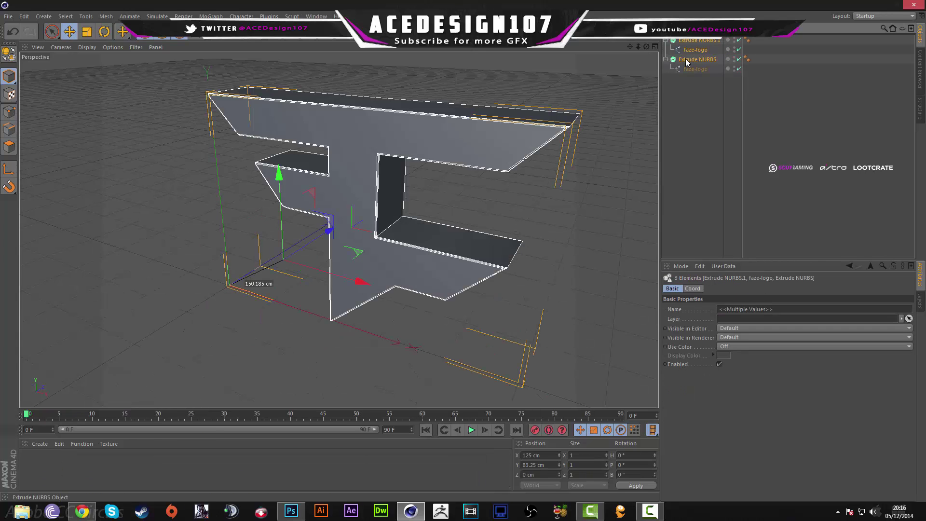
click(315, 16)
click(339, 207)
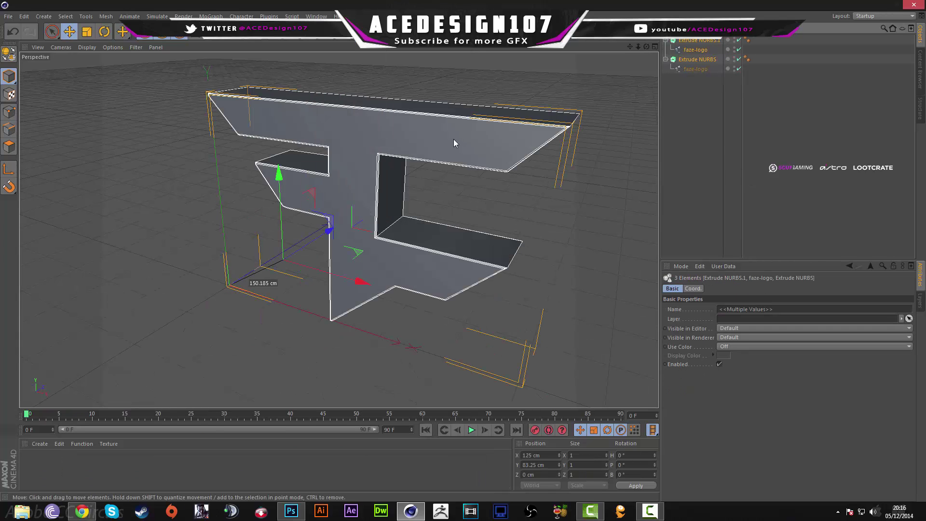
click(316, 15)
click(377, 205)
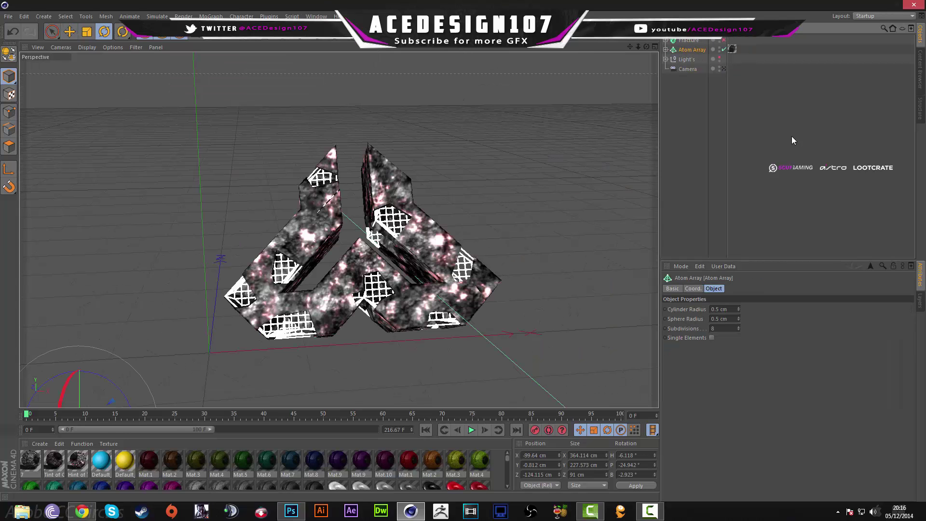
Step: Disable the Fracture and Atom Array objects
click(687, 78)
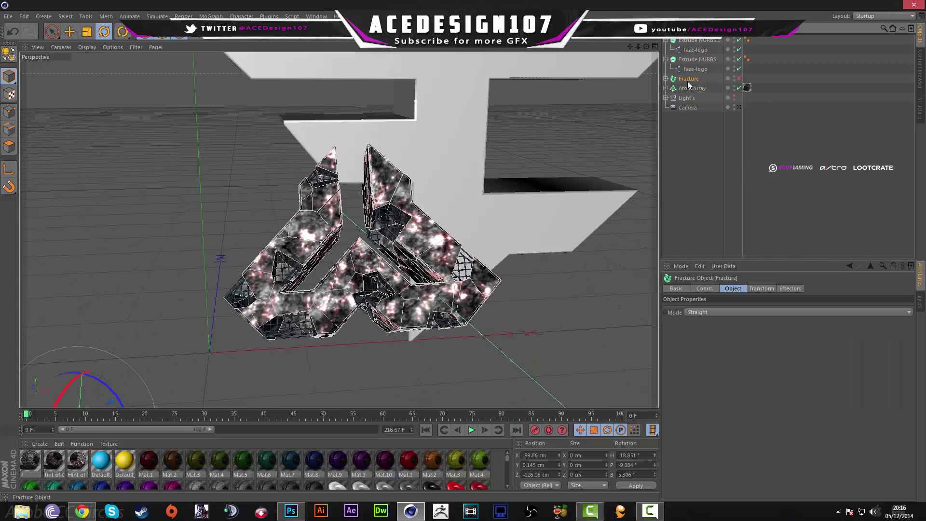
ctrl+click(692, 88)
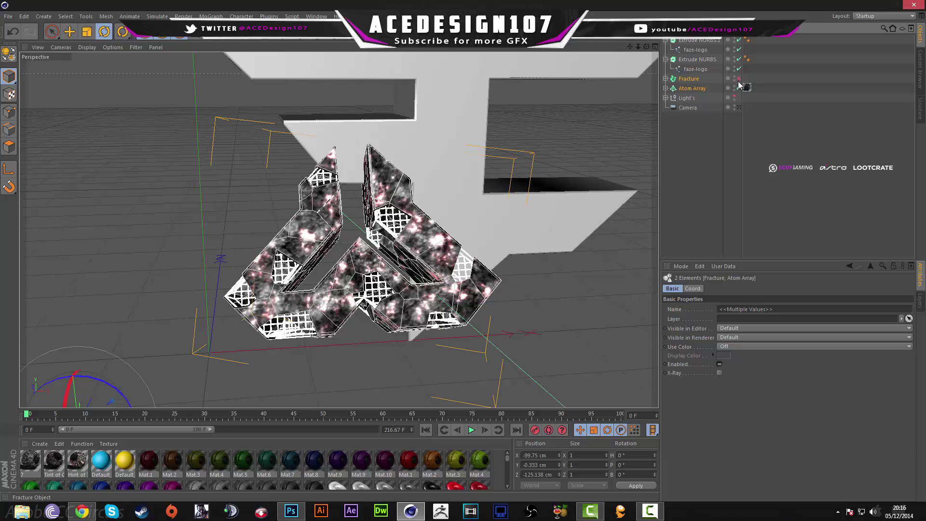
click(738, 79)
click(738, 79)
click(737, 79)
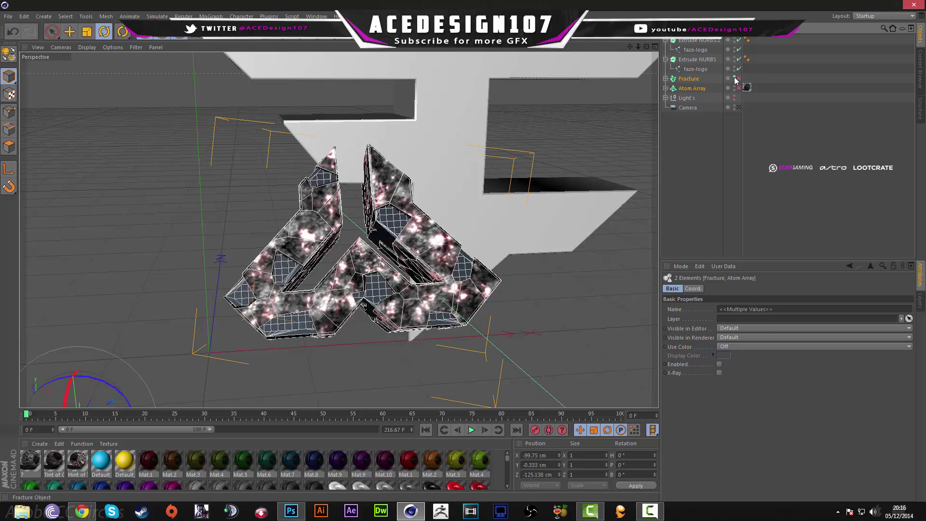
Step: Hide Fracture and Atom Array in both the editor and the render
click(734, 77)
click(734, 77)
click(734, 81)
click(735, 90)
click(734, 91)
click(734, 87)
click(734, 90)
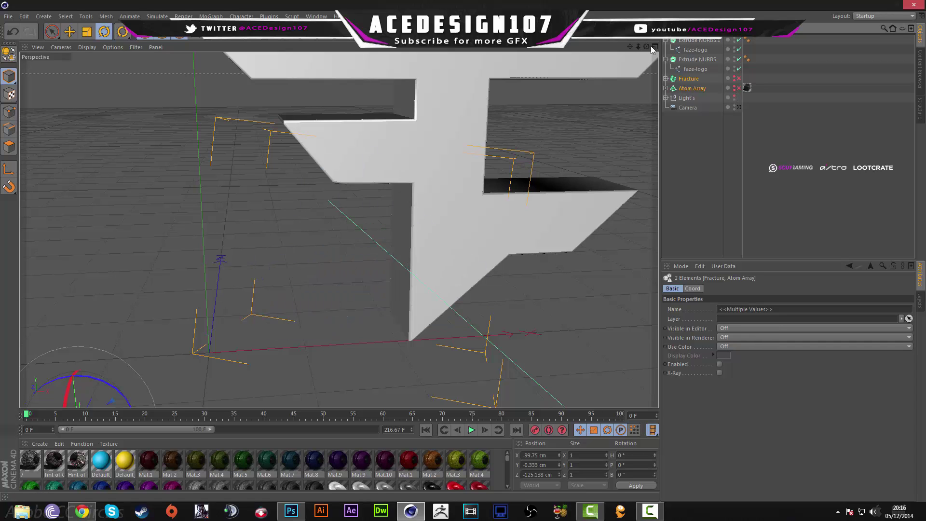
Step: Apply the black and purple materials to the FaZe logo extrusions
mouse_move(646, 46)
mouse_down()
mouse_move(622, 54)
mouse_move(637, 48)
mouse_move(633, 56)
mouse_up()
click(758, 159)
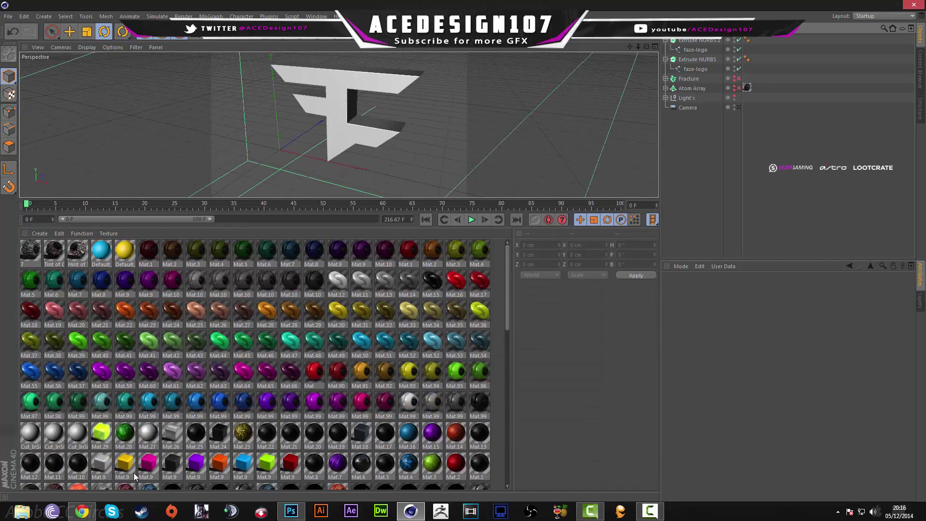
drag(173, 462, 699, 42)
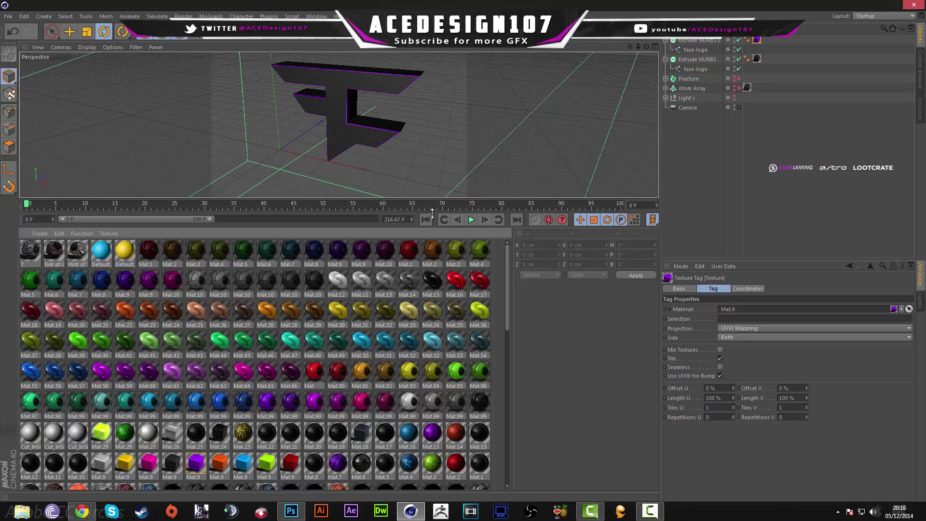
drag(432, 213, 424, 409)
click(568, 143)
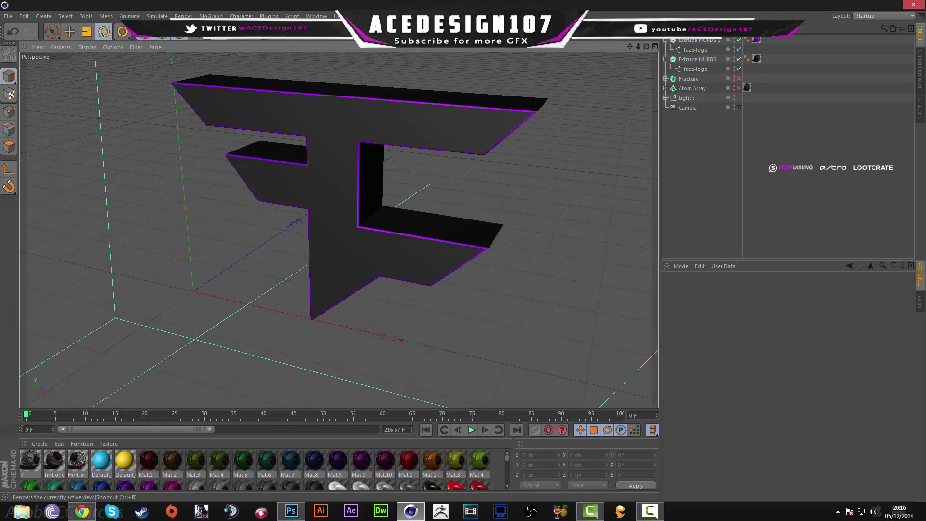
click(144, 31)
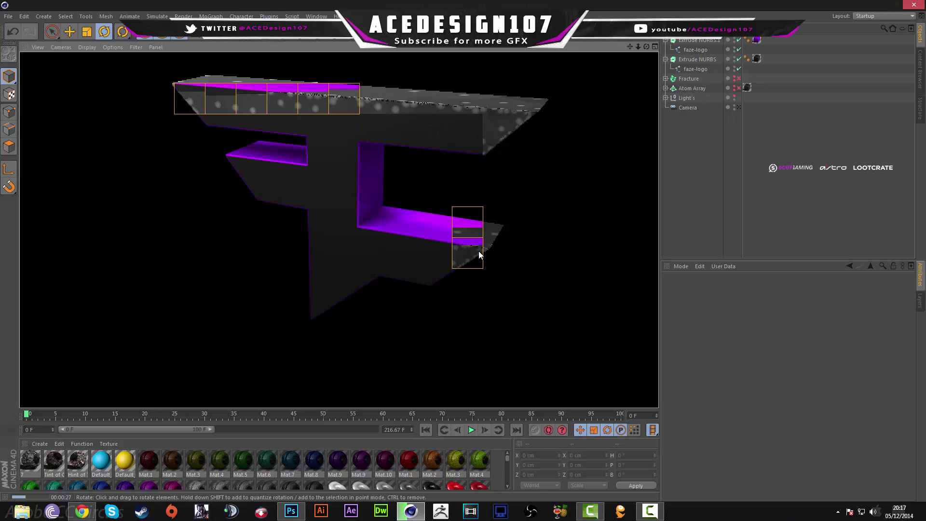
Step: Let the viewport render of the logo in the lightroom finish
click(649, 512)
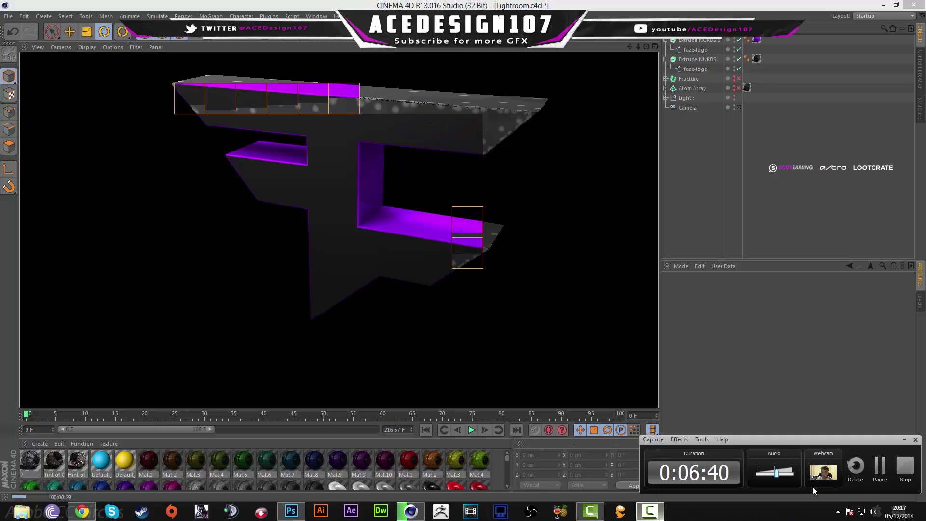
click(745, 262)
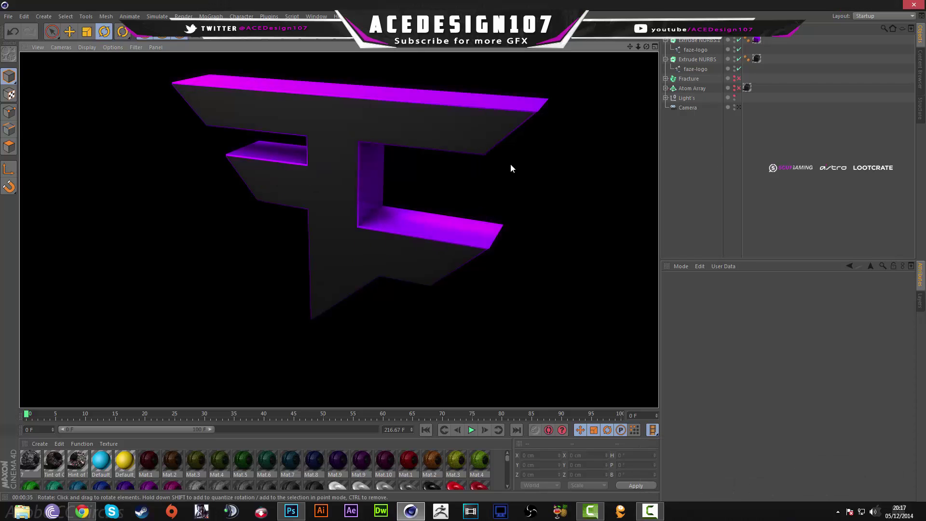
Step: Move the Extrude NURBS logo forward along Z to about 7 cm
click(697, 58)
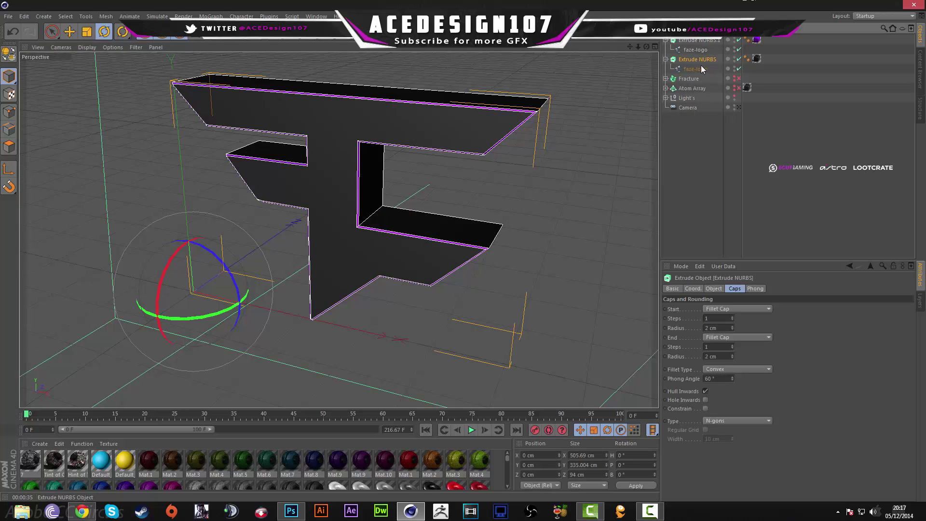
key(e)
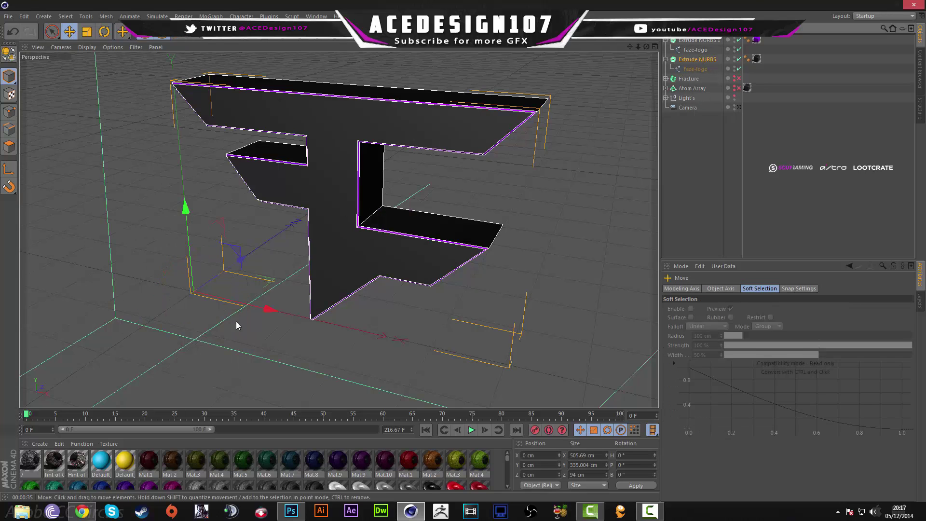
drag(238, 262, 240, 266)
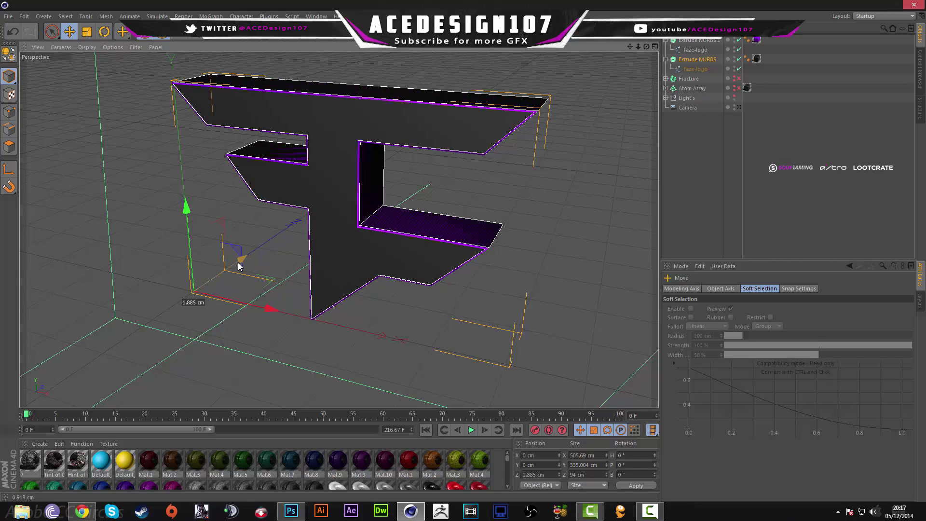
click(739, 188)
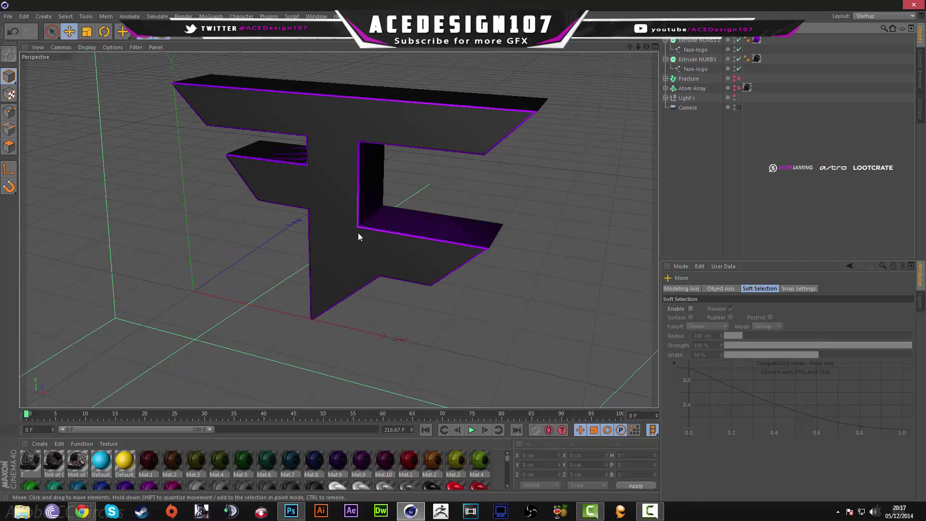
click(342, 241)
drag(238, 265, 238, 260)
click(787, 194)
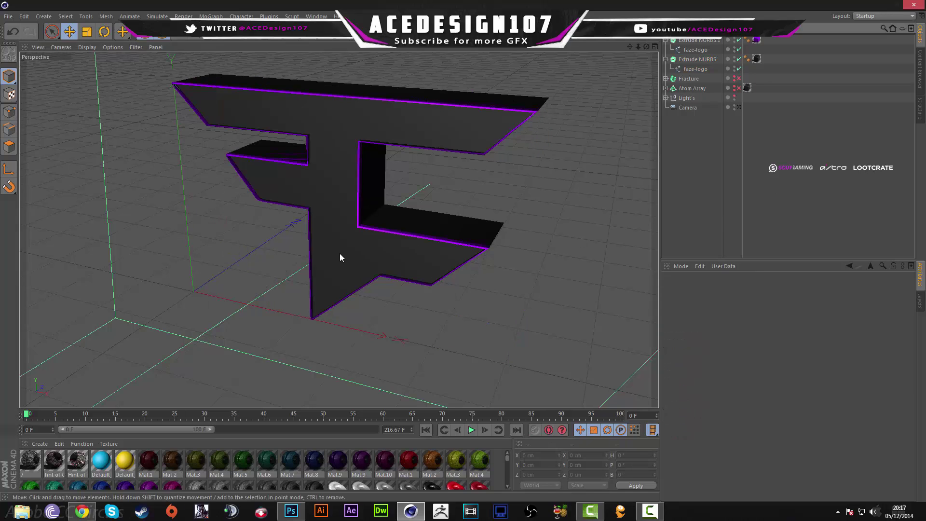
click(695, 60)
click(629, 78)
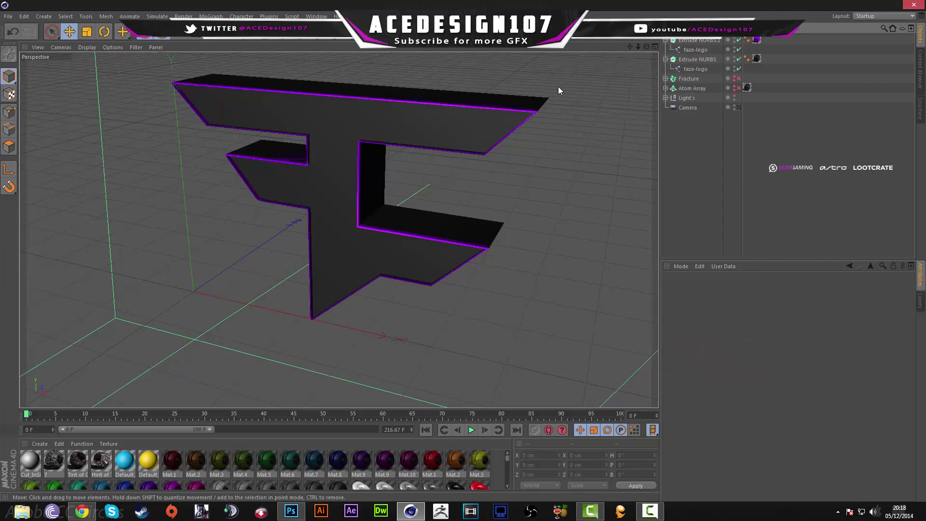
click(694, 58)
Step: Start a fresh viewport render of the adjusted logo
click(212, 35)
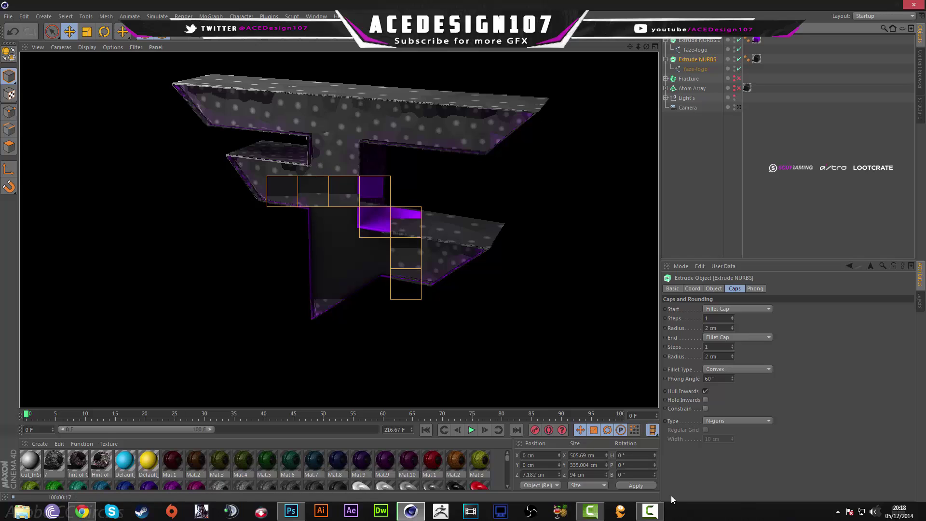
Step: Minimise Cinema 4D to show the Windows desktop
mouse_move(651, 514)
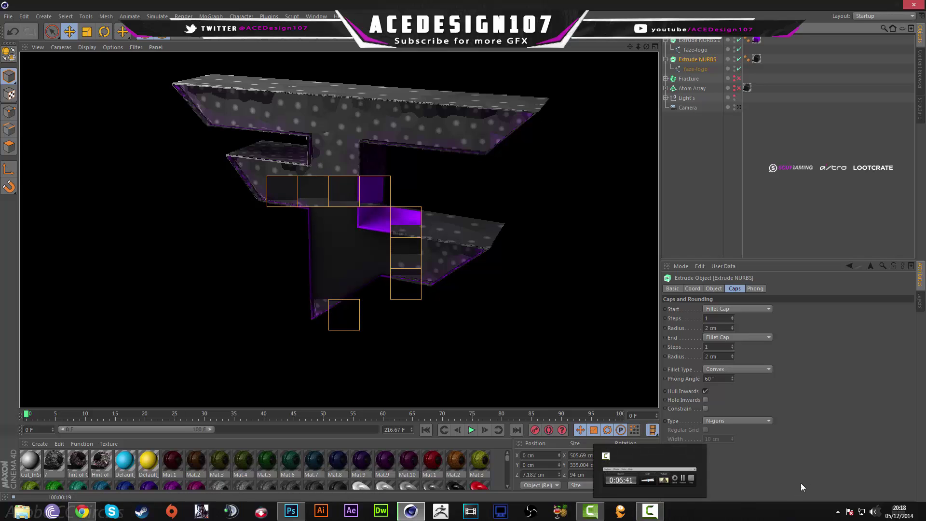